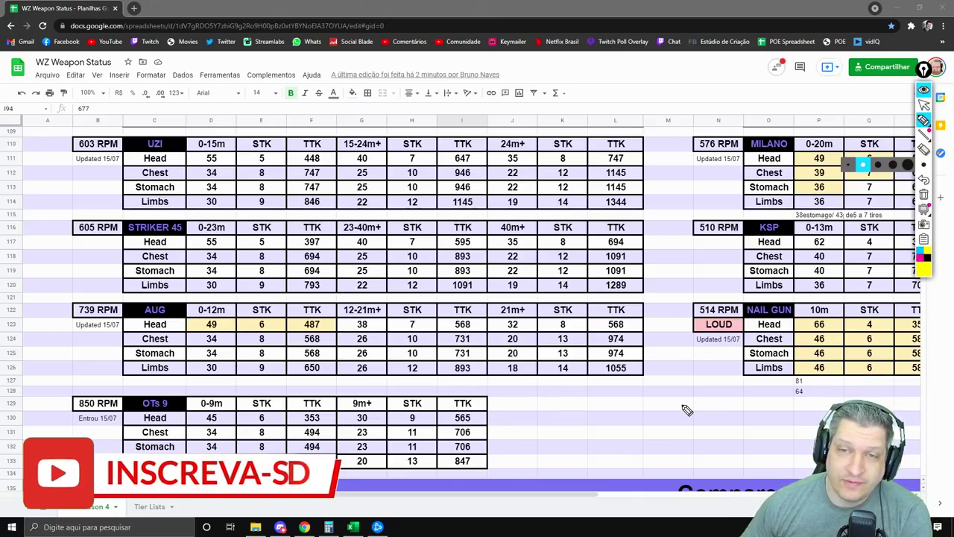
Circle the OTs 9's RPM cell with the pen, replacing the yellow circle with a magenta one
click(928, 95)
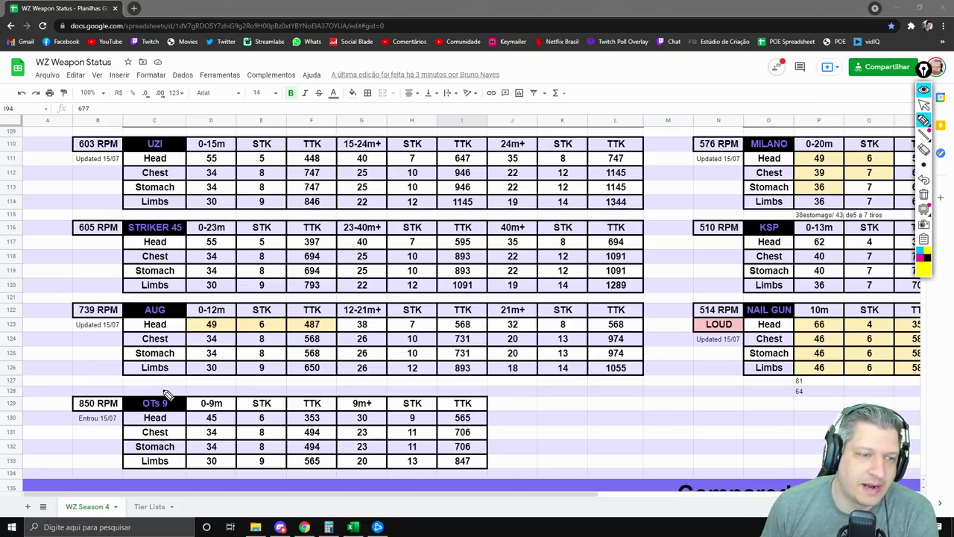
mouse_move(99, 394)
mouse_down()
mouse_move(67, 406)
mouse_move(117, 424)
mouse_move(84, 389)
mouse_up()
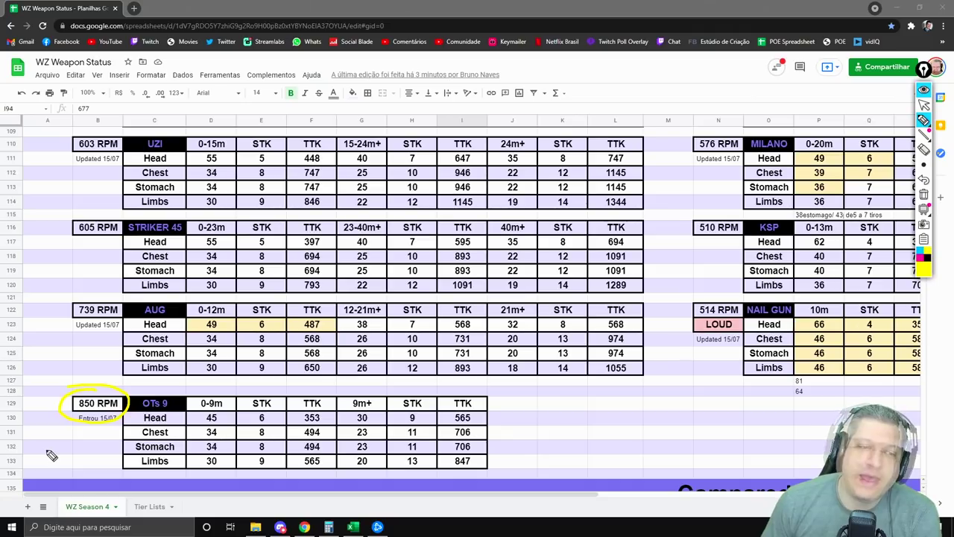
click(921, 251)
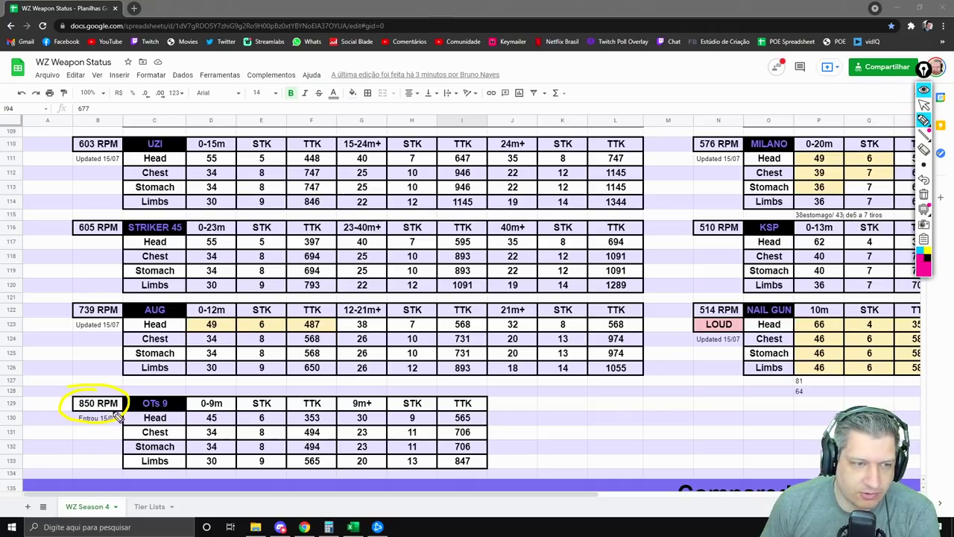
mouse_move(111, 387)
mouse_down()
mouse_move(70, 408)
mouse_move(116, 428)
mouse_move(108, 388)
mouse_up()
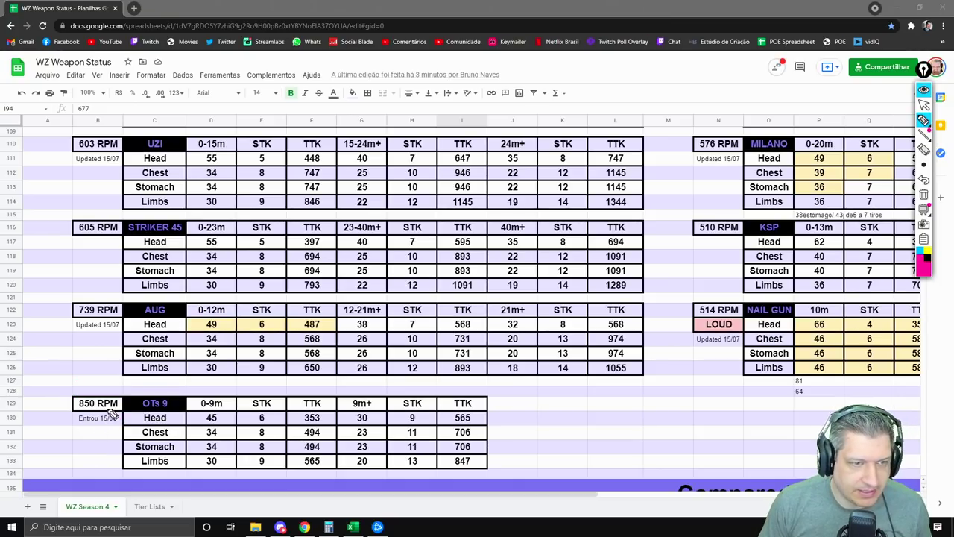
mouse_move(105, 394)
mouse_down()
mouse_move(74, 398)
mouse_move(97, 421)
mouse_move(128, 399)
mouse_move(72, 389)
mouse_up()
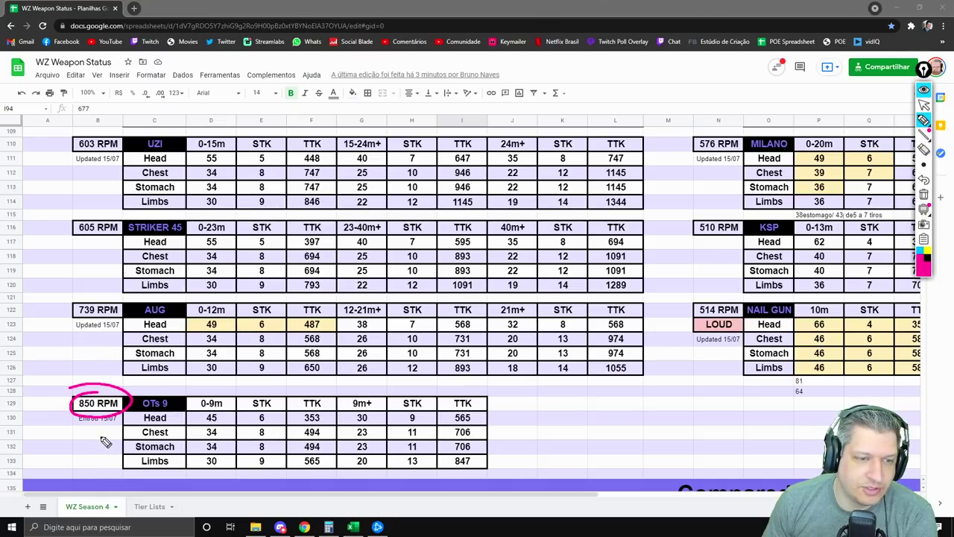
Box the OTs 9's 0-9m range in magenta, label it "MP5 CW" and write 33 beside its chest damage
mouse_move(187, 407)
mouse_down()
mouse_move(239, 408)
mouse_move(209, 382)
mouse_move(234, 387)
mouse_up()
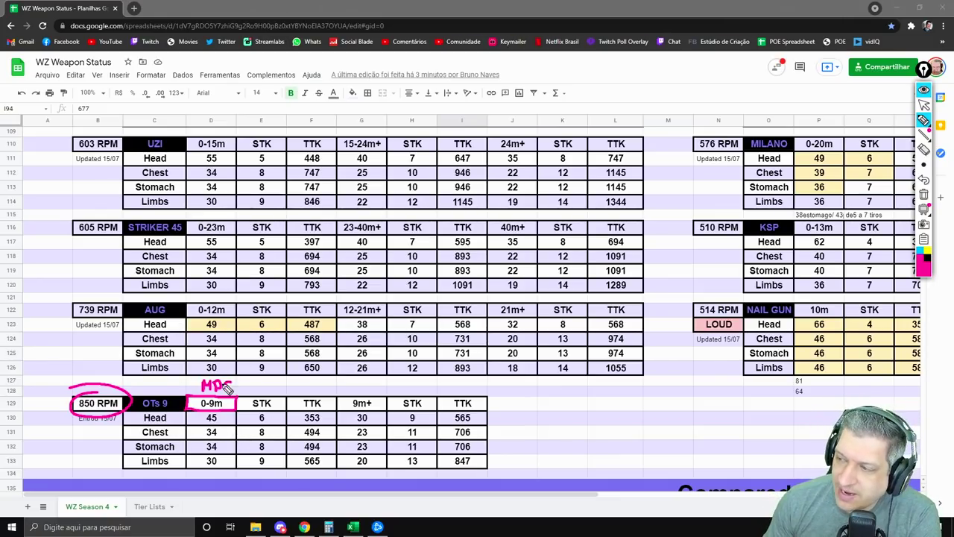
mouse_move(245, 383)
mouse_down()
mouse_move(239, 387)
mouse_move(270, 389)
mouse_move(237, 381)
mouse_move(259, 390)
mouse_up()
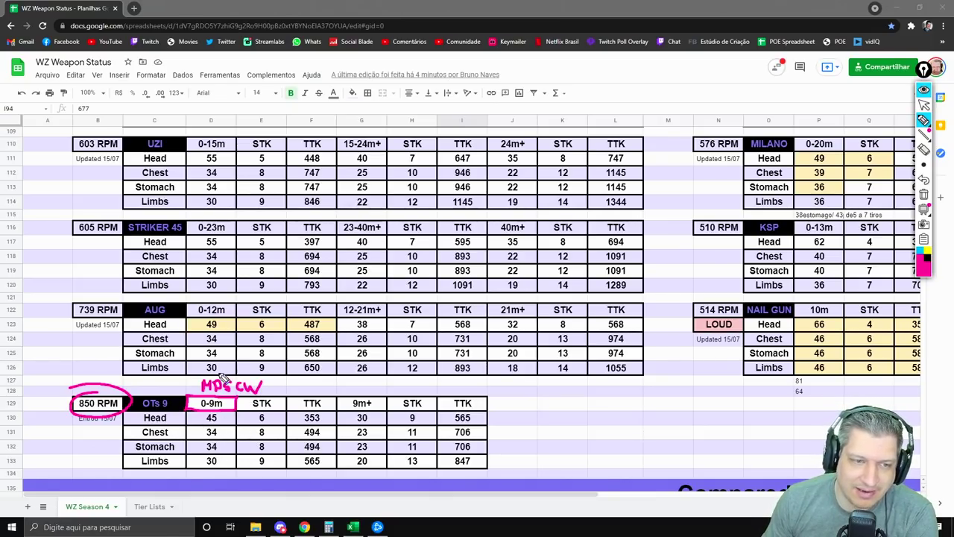
drag(220, 429, 229, 438)
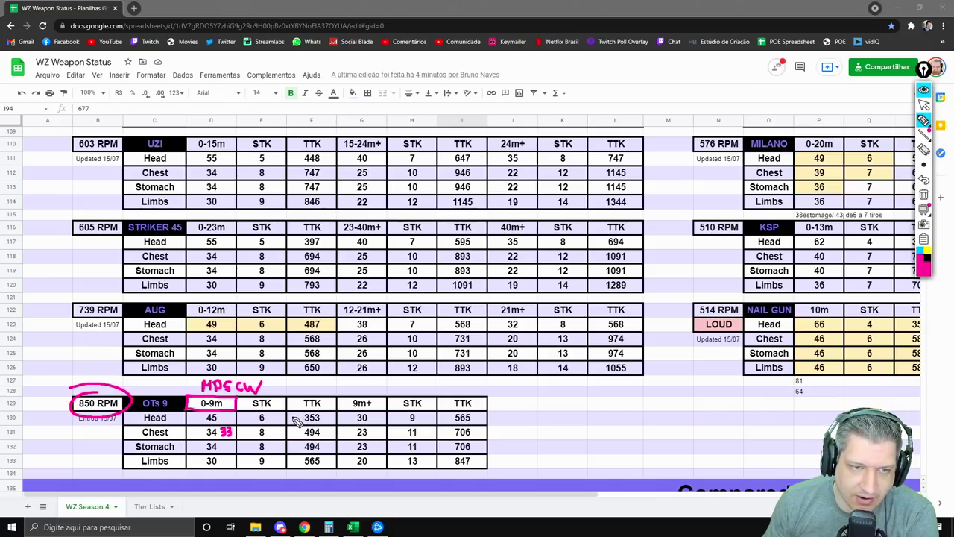
Box the OTs 9's 0-9m TTK values and handwrite 40 and 45 beside its table
mouse_move(291, 414)
mouse_down()
mouse_move(286, 468)
mouse_move(337, 476)
mouse_move(341, 446)
mouse_move(288, 412)
mouse_up()
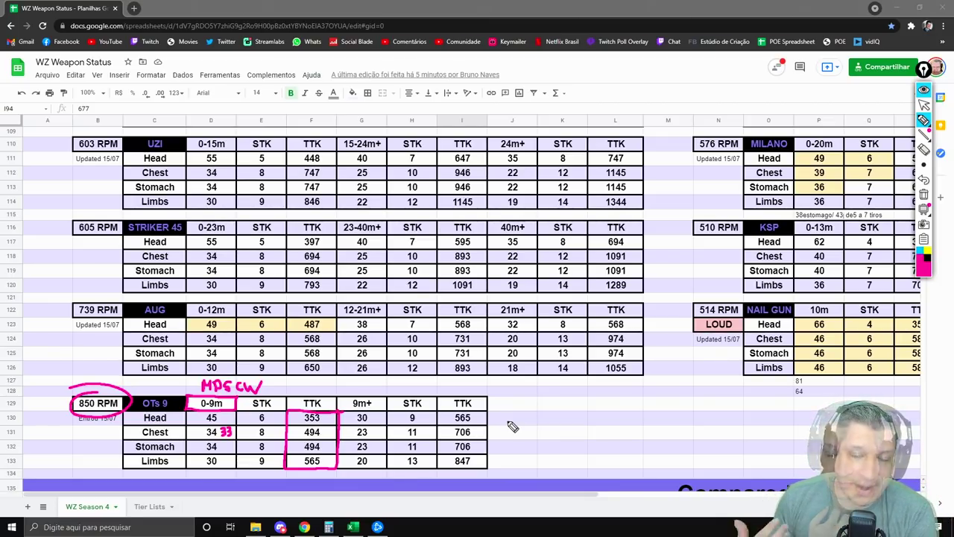
mouse_move(522, 404)
mouse_down()
mouse_move(528, 440)
mouse_move(547, 437)
mouse_move(531, 405)
mouse_up()
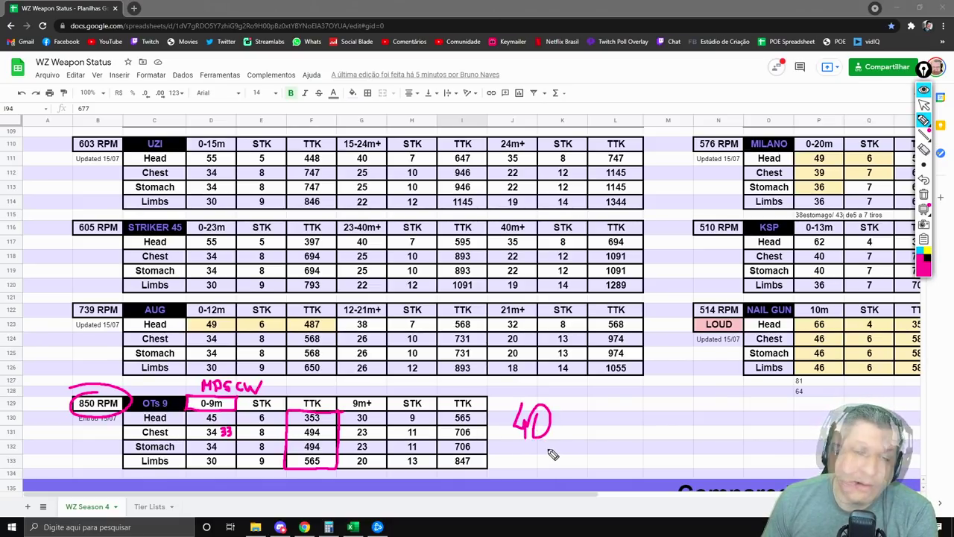
drag(594, 398, 602, 420)
mouse_move(598, 409)
mouse_down()
mouse_move(607, 431)
mouse_move(626, 407)
mouse_up()
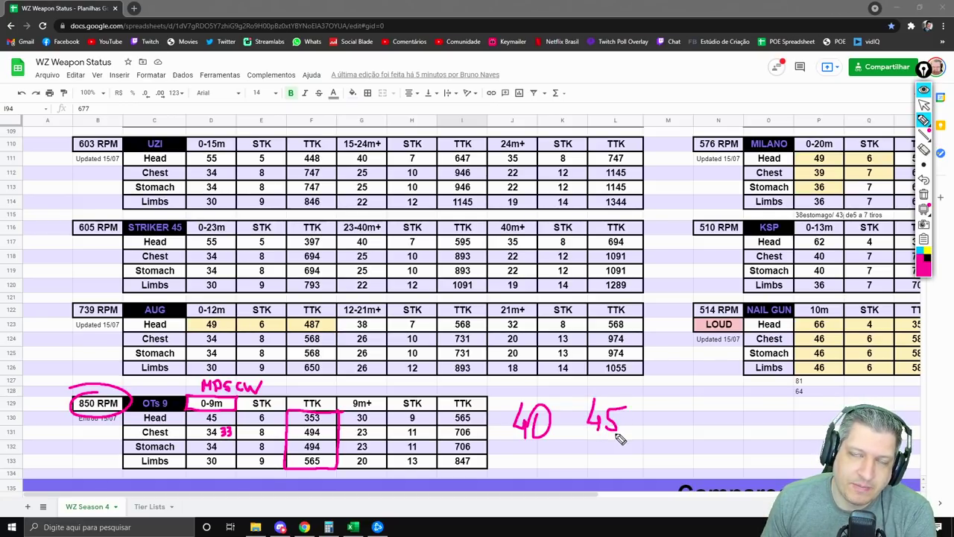
Handwrite 50 below the 45 and erase it
mouse_move(589, 451)
mouse_down()
mouse_move(596, 471)
mouse_move(616, 456)
mouse_move(632, 477)
mouse_move(615, 467)
mouse_up()
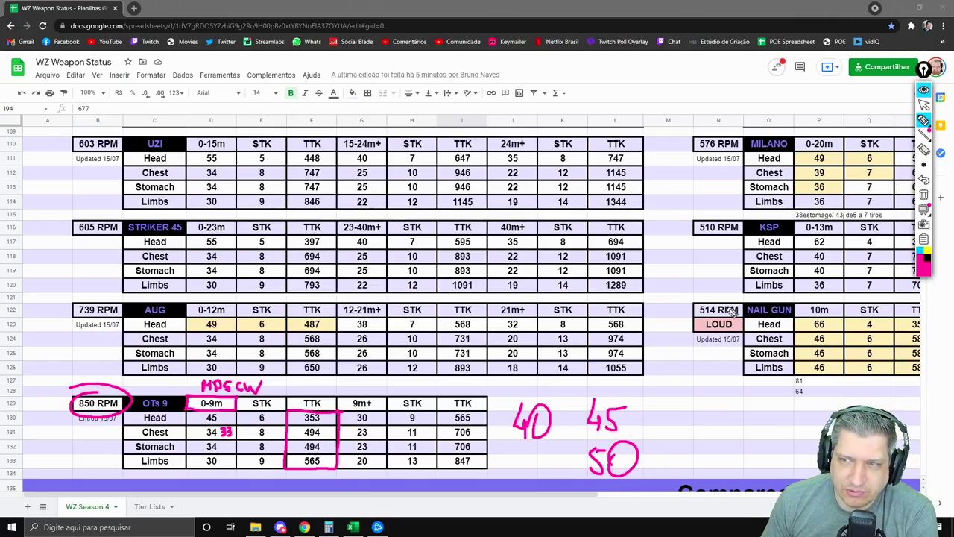
click(924, 149)
drag(634, 458, 665, 456)
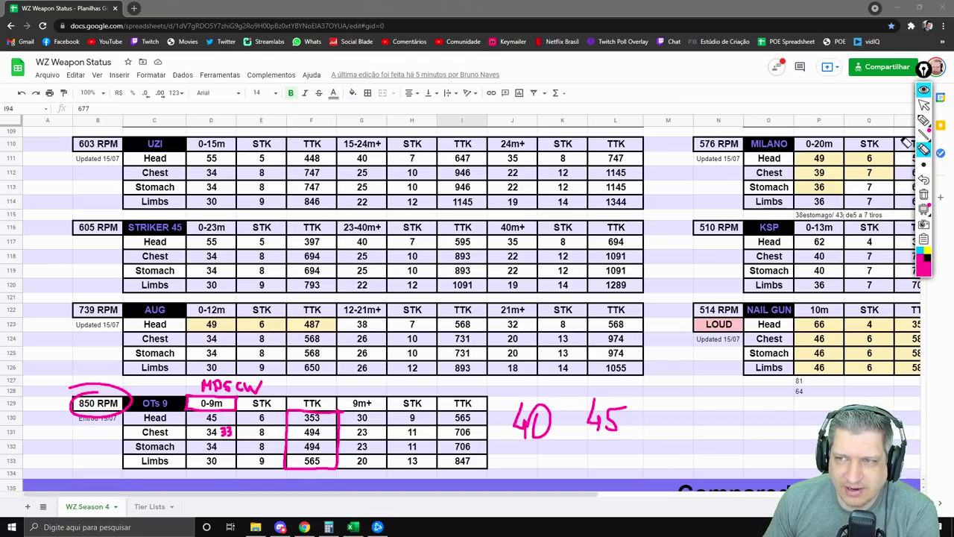
Draw an arrow from the OTs 9's chest TTK to a handwritten 492, and mark the 9m+ stats and the 40
click(924, 122)
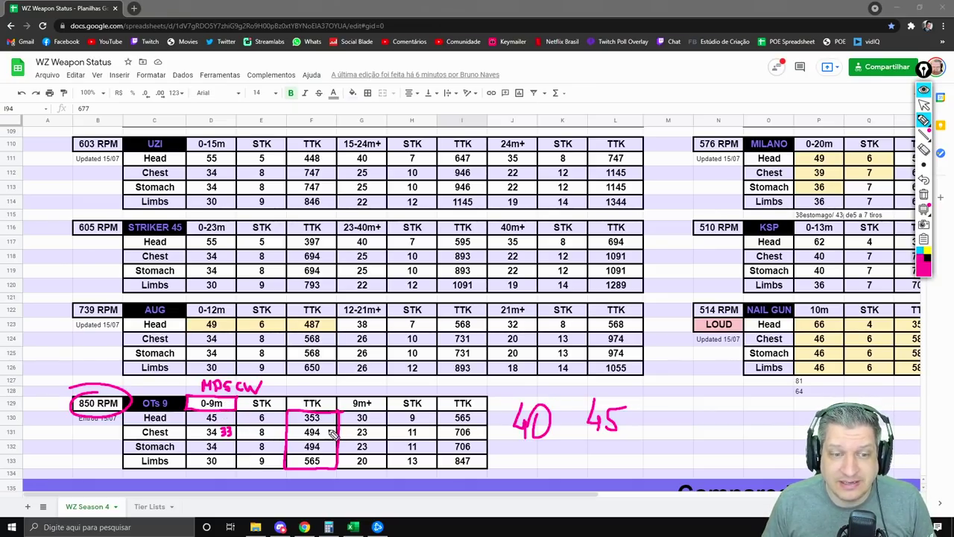
mouse_move(331, 442)
mouse_down()
mouse_move(358, 387)
mouse_move(407, 394)
mouse_up()
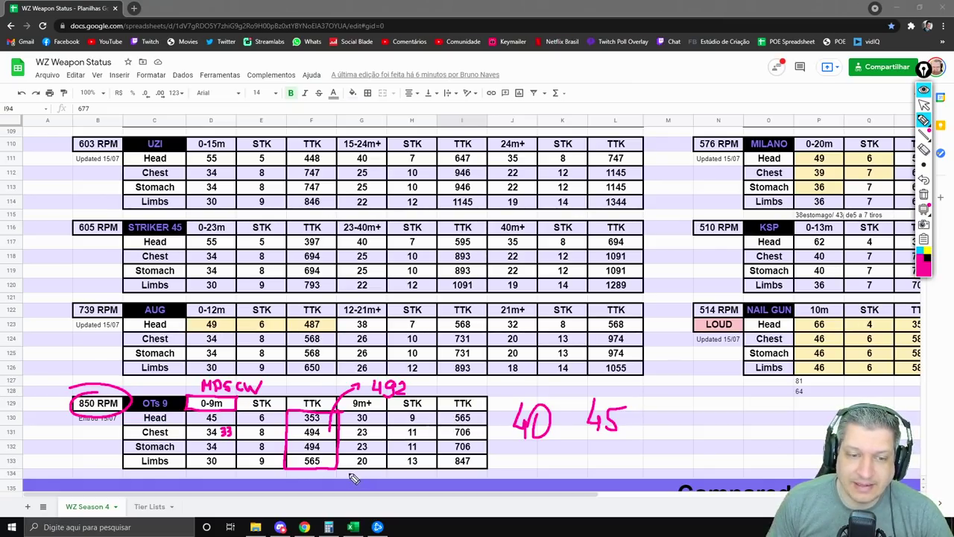
mouse_move(345, 474)
mouse_down()
mouse_move(477, 473)
mouse_move(492, 402)
mouse_move(490, 468)
mouse_up()
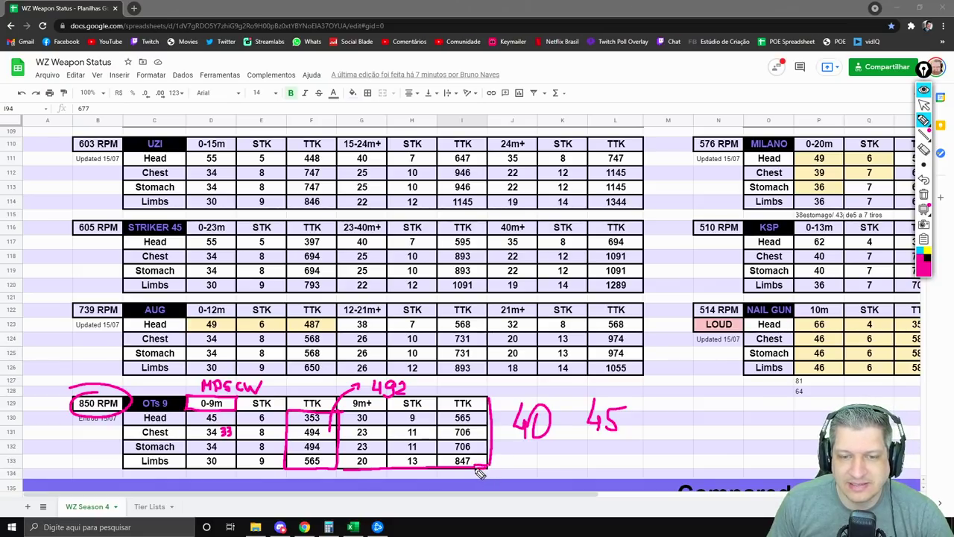
drag(498, 384, 504, 402)
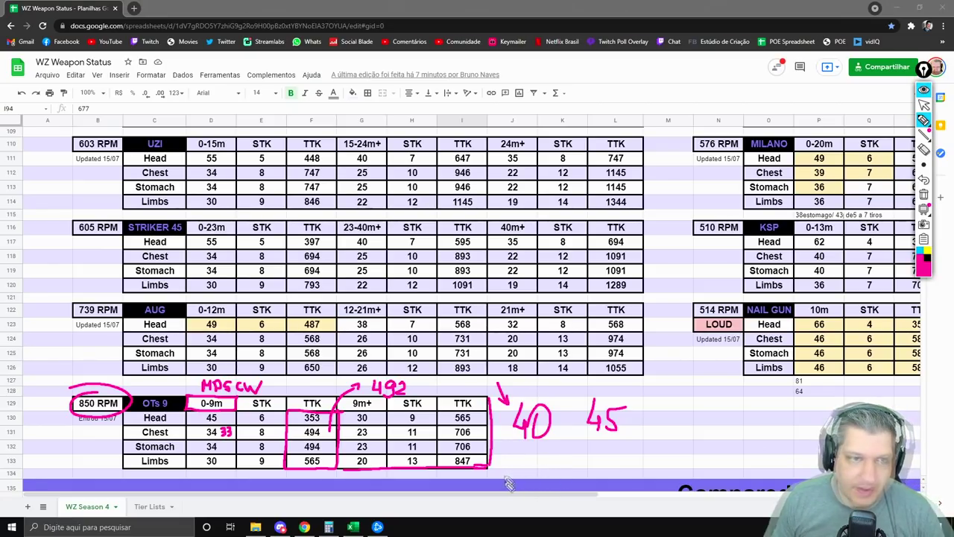
Clear all pen annotations, exit drawing mode and select the MP5 CW's 0-9m chest TTK cell
key(ctrl+shift+c)
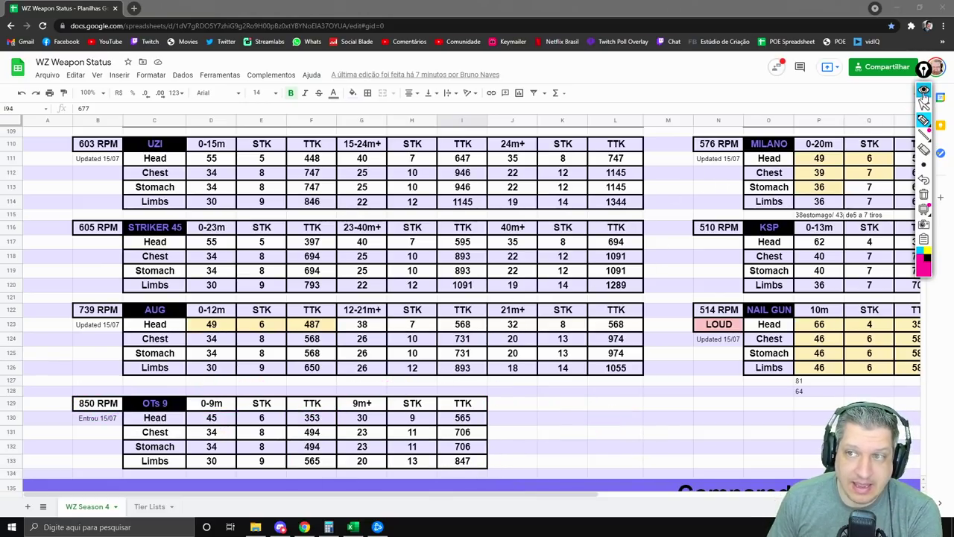
click(924, 89)
scroll(565, 444, up, 7)
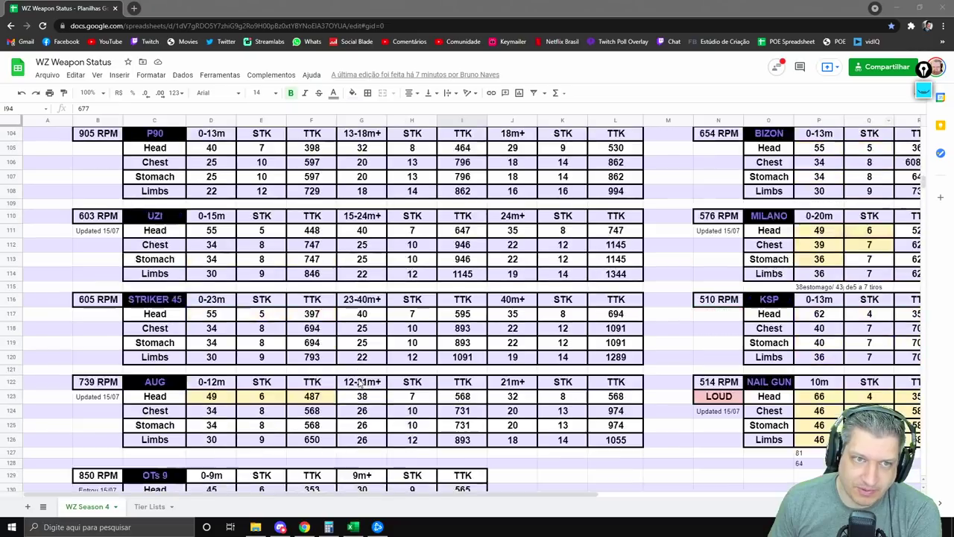
scroll(360, 383, up, 2)
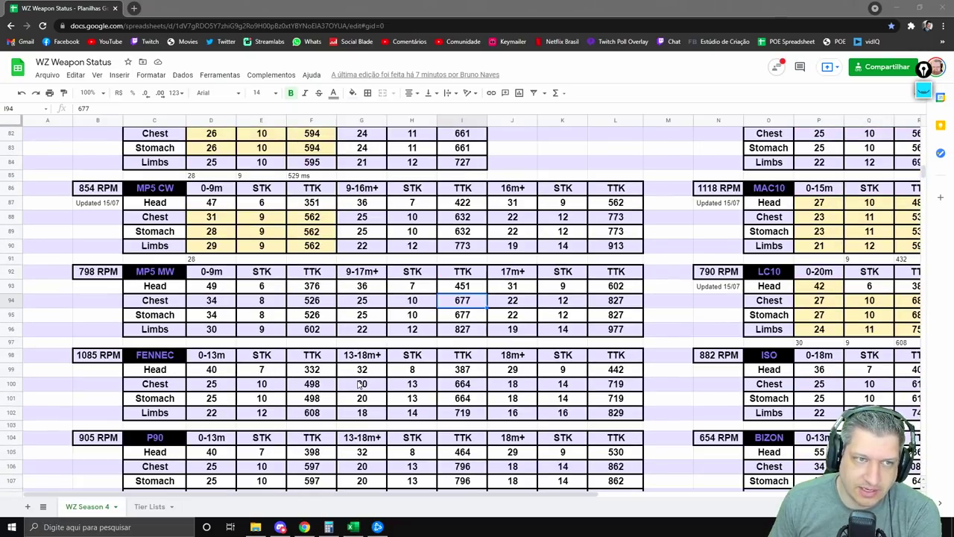
click(307, 217)
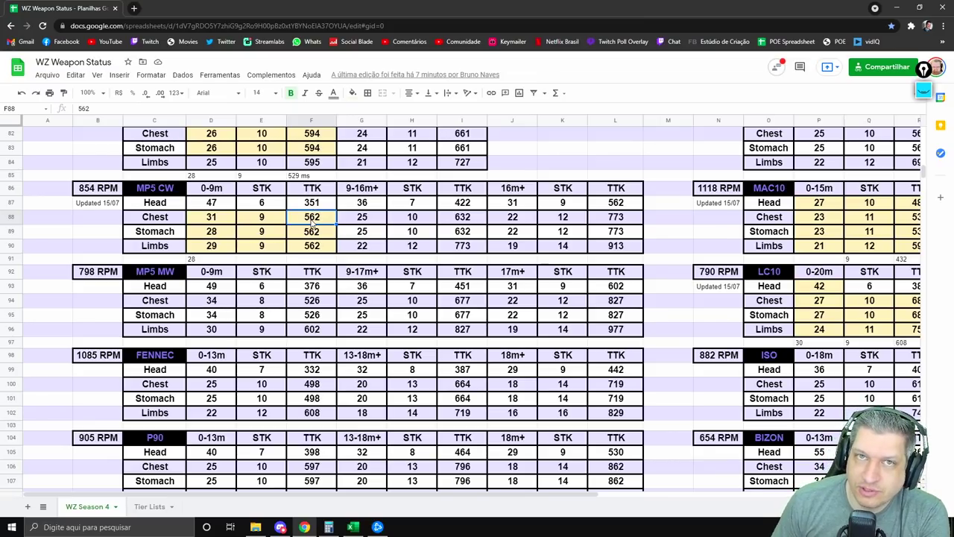
Handwrite 492 below the MP5 CW's 0-9m TTK values and circle the names MP5 CW and MP5 MW
click(925, 89)
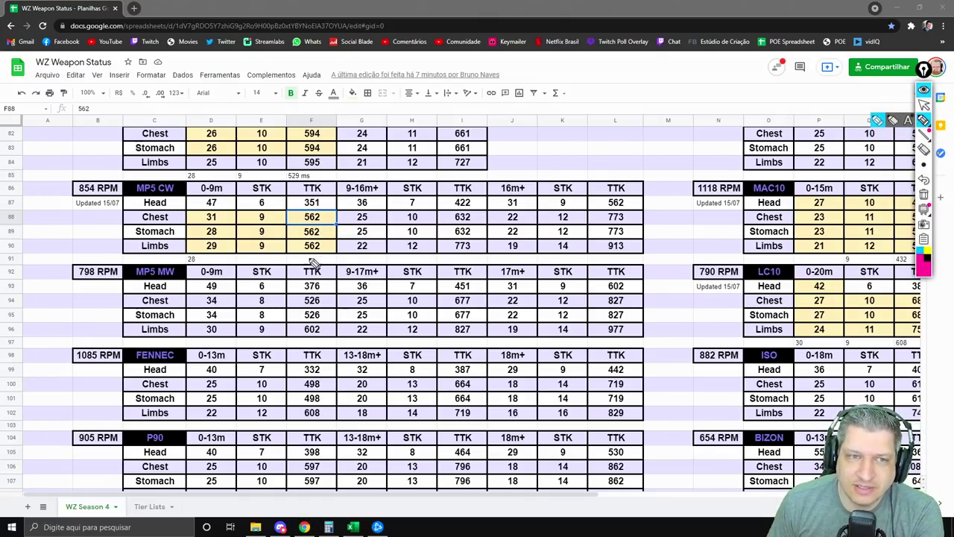
mouse_move(305, 266)
mouse_down()
mouse_move(302, 260)
mouse_move(324, 262)
mouse_up()
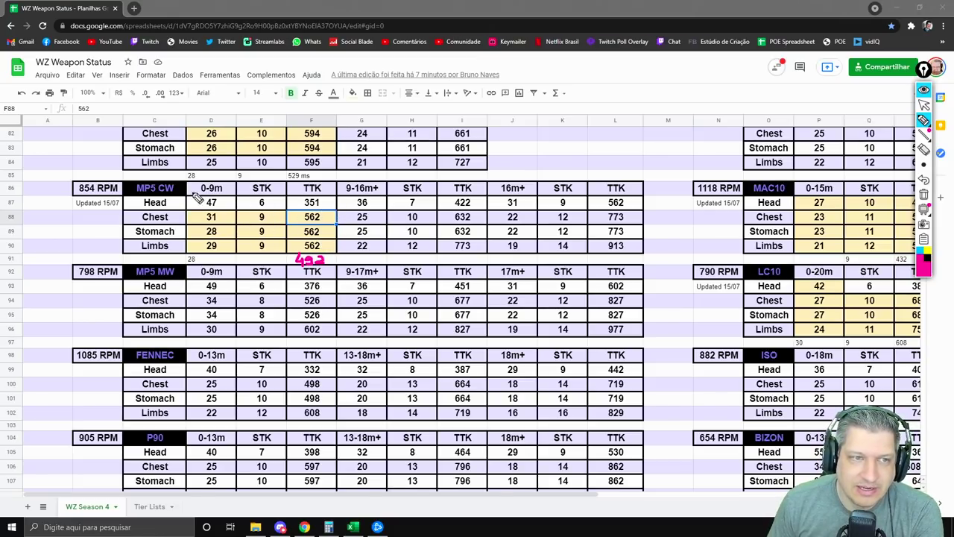
drag(176, 183, 128, 224)
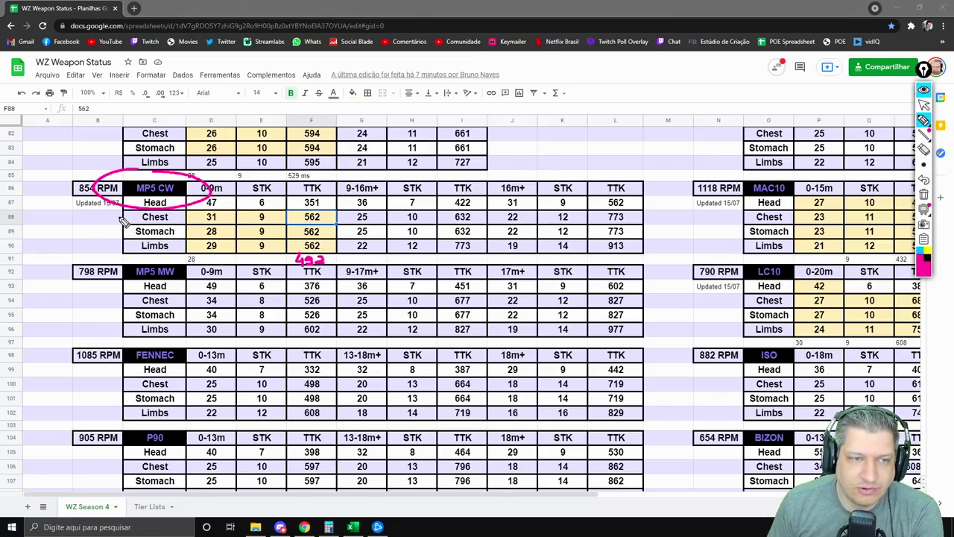
mouse_move(178, 257)
mouse_down()
mouse_move(108, 272)
mouse_move(176, 273)
mouse_up()
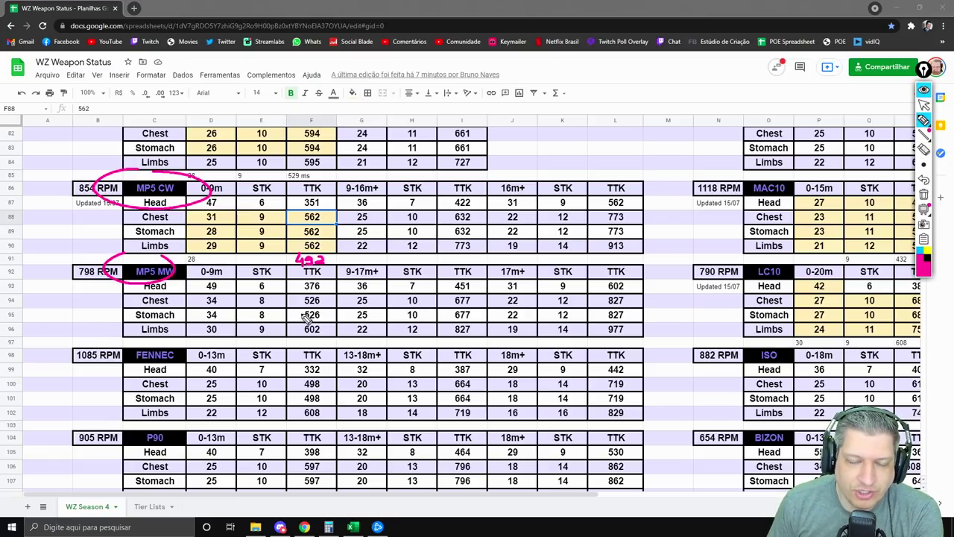
Box the MP5 MW's 0-9m chest TTK and underline its 9m range limit
mouse_move(293, 313)
mouse_down()
mouse_move(337, 312)
mouse_move(341, 298)
mouse_up()
mouse_move(286, 307)
mouse_down()
mouse_move(285, 294)
mouse_move(337, 294)
mouse_up()
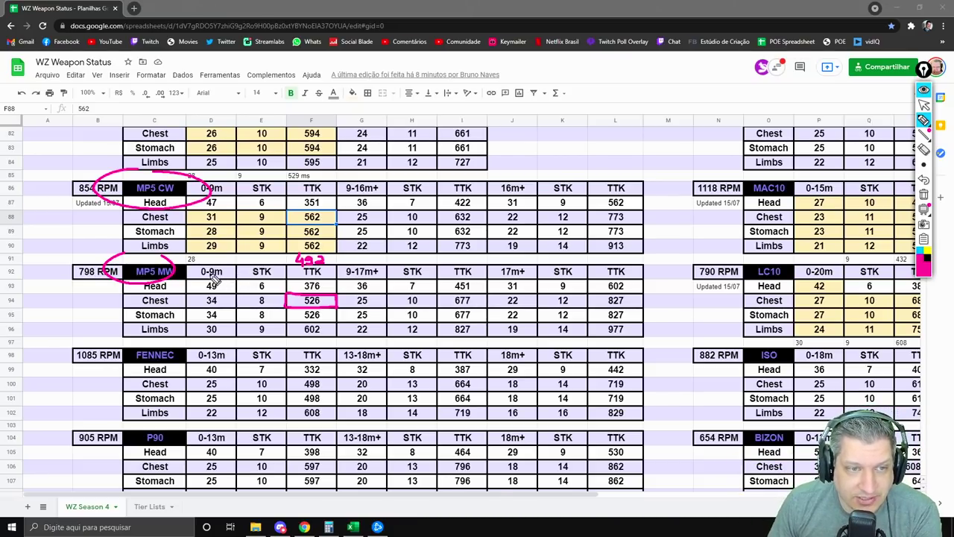
drag(210, 275, 233, 282)
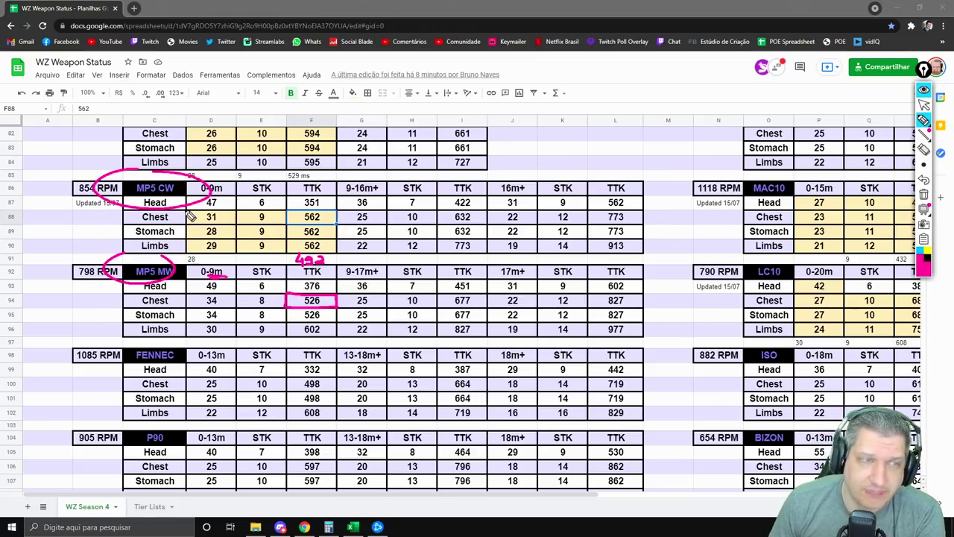
Erase the pen annotations from both MP5 tables and exit drawing mode
click(924, 150)
click(203, 200)
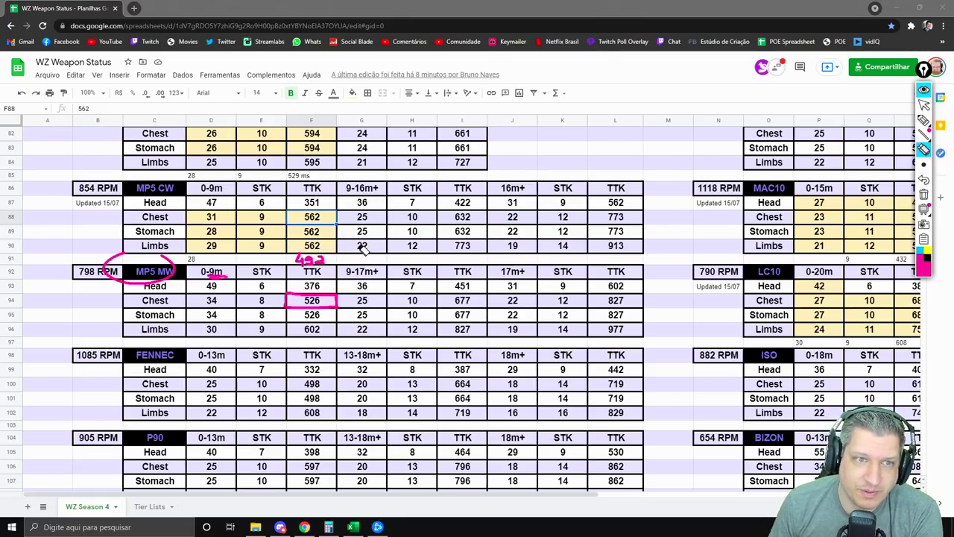
mouse_move(340, 256)
mouse_down()
mouse_move(298, 314)
mouse_move(213, 272)
mouse_move(281, 283)
mouse_up()
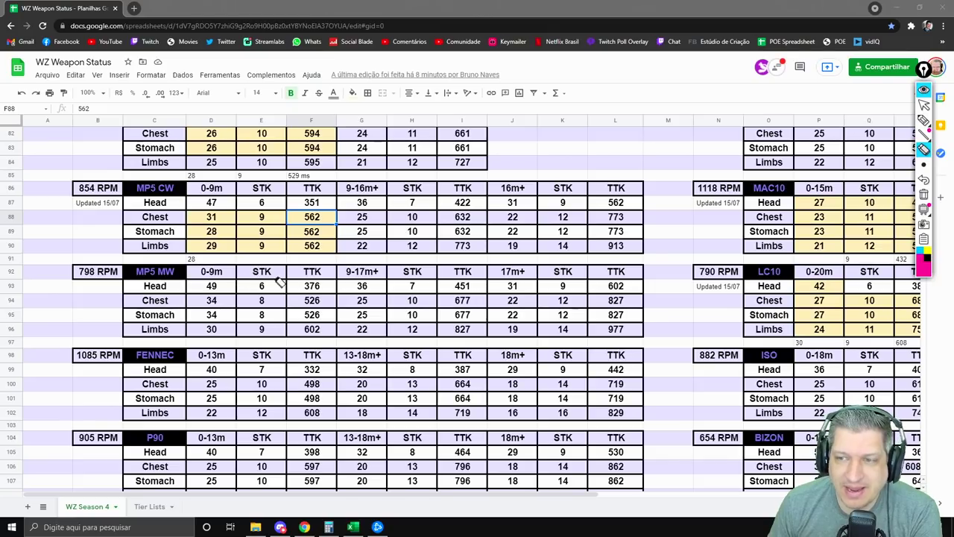
click(923, 89)
Examine the Nail Gun's head and chest damage values and the two notes below its table
scroll(751, 282, down, 6)
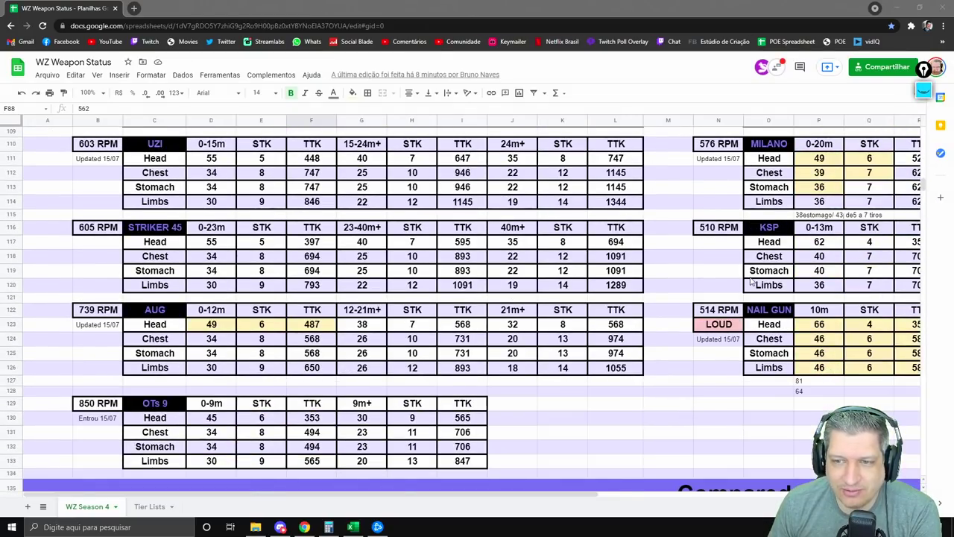
scroll(751, 282, down, 1)
drag(312, 494, 569, 494)
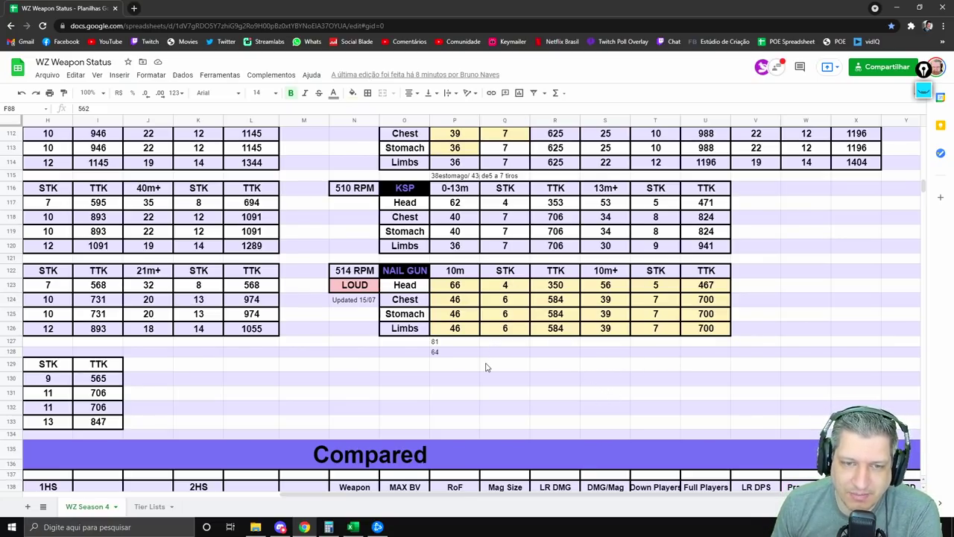
click(458, 289)
click(443, 345)
click(466, 291)
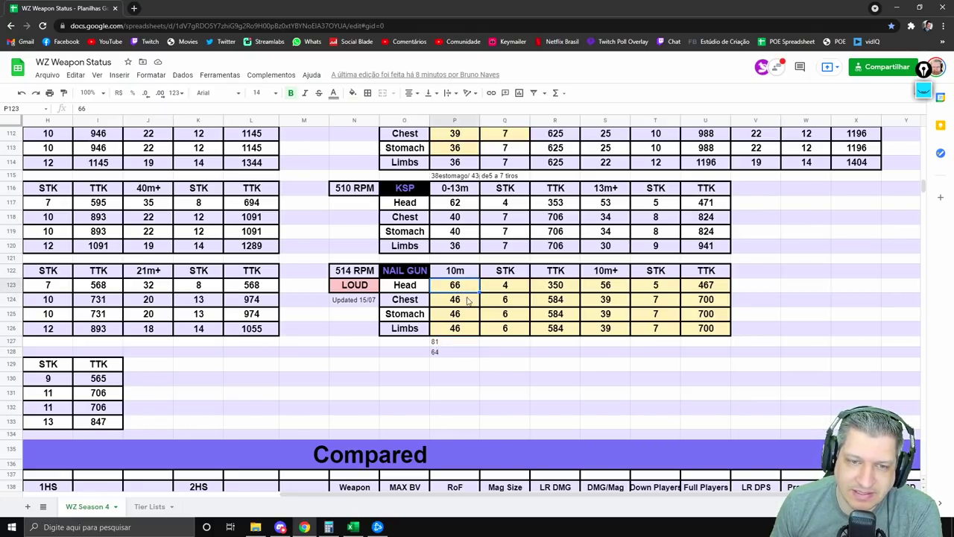
click(444, 355)
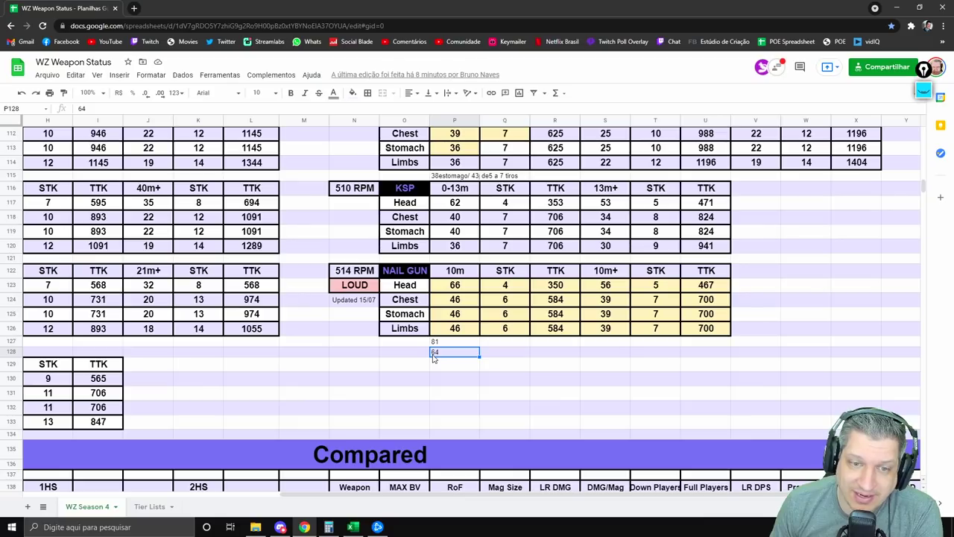
click(451, 304)
click(462, 396)
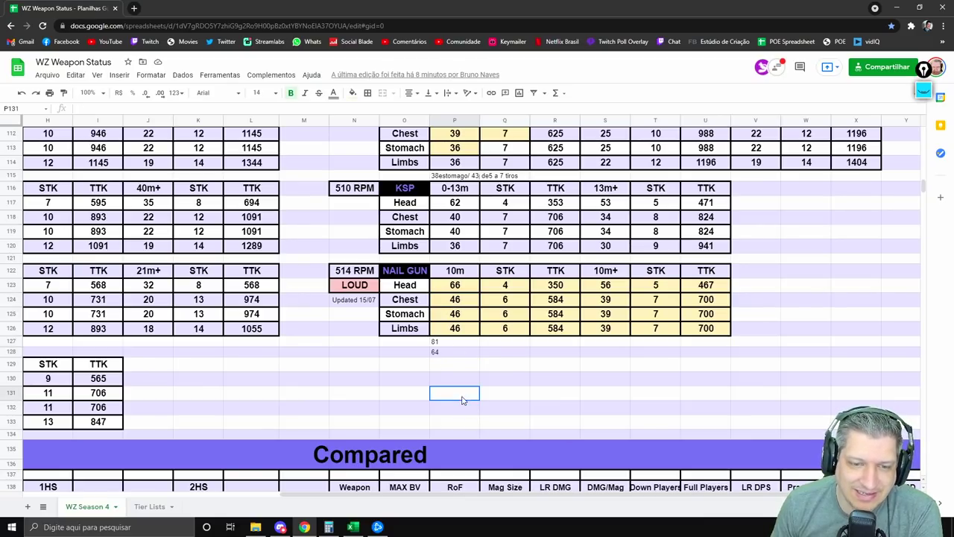
drag(405, 496, 205, 498)
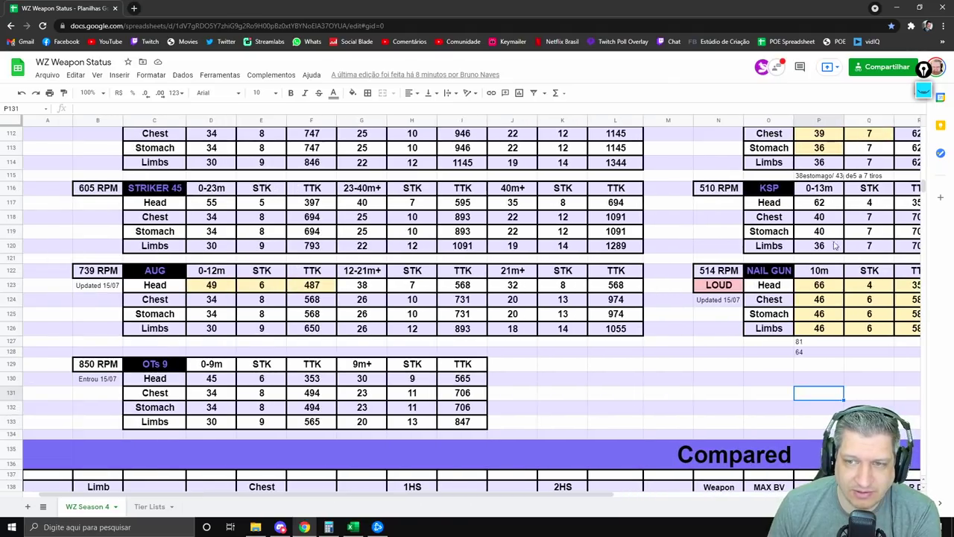
Review the MP5 MW and MP5 CW tables, ending on the MP5 MW's 0-9m chest TTK
scroll(582, 390, up, 10)
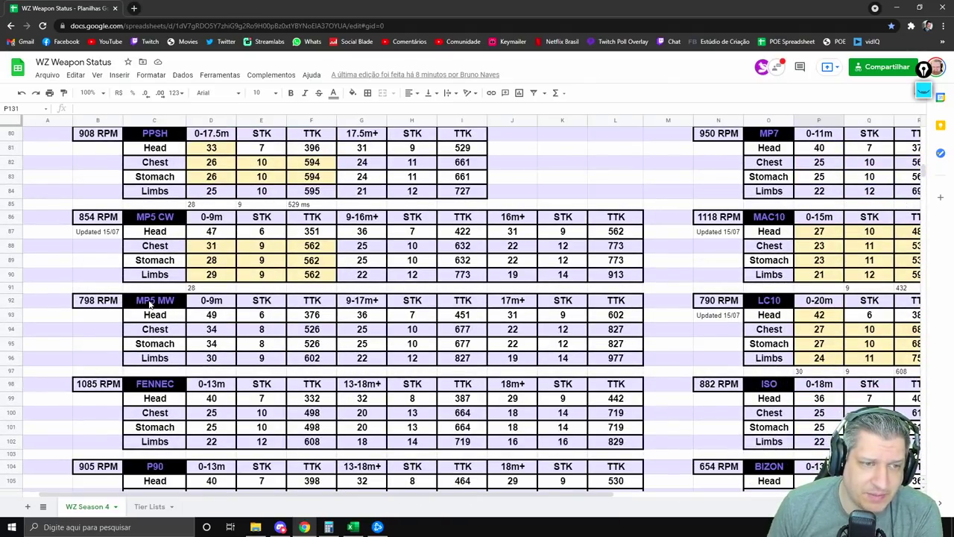
click(150, 302)
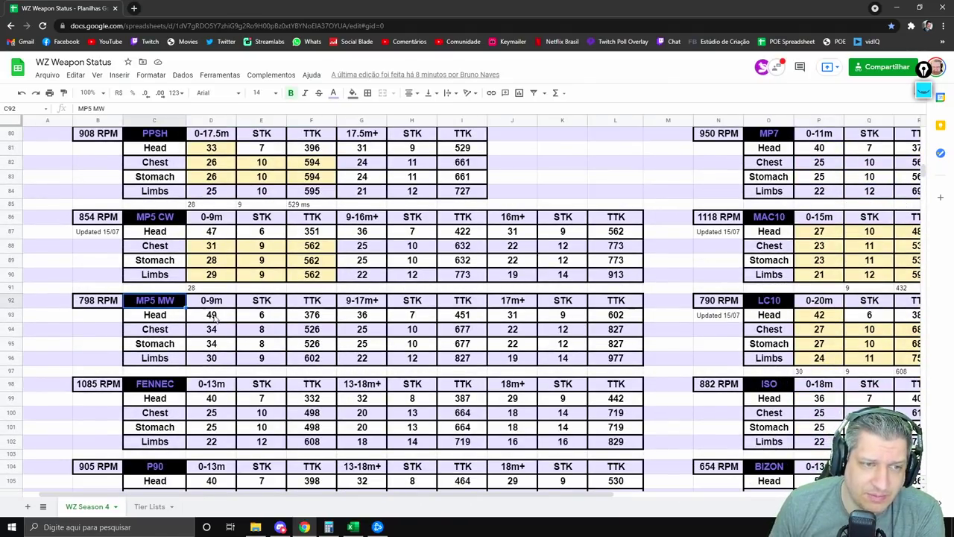
click(158, 217)
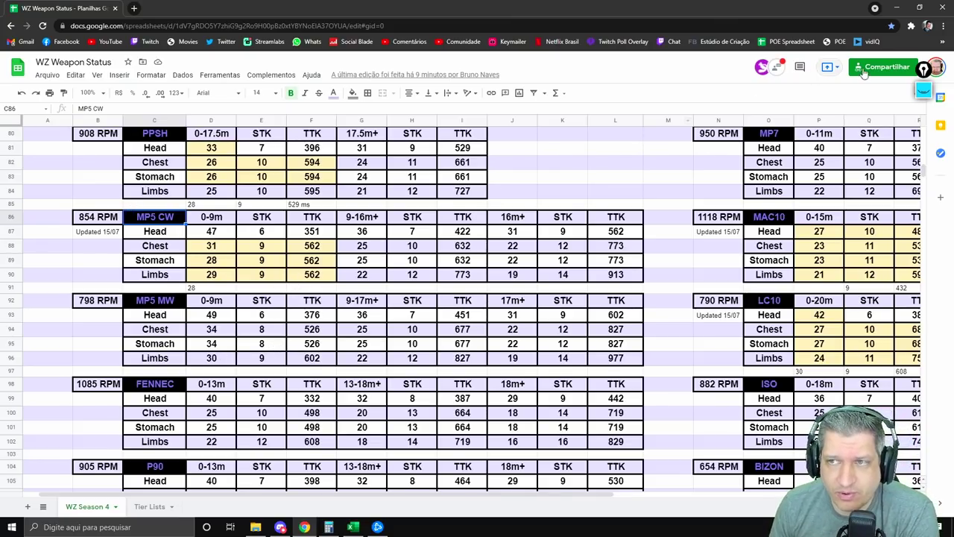
click(922, 89)
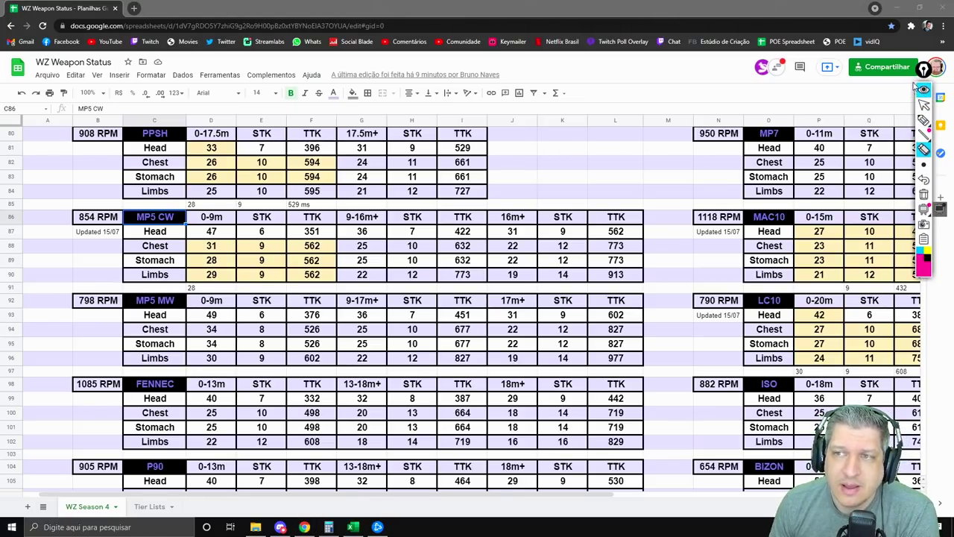
click(923, 90)
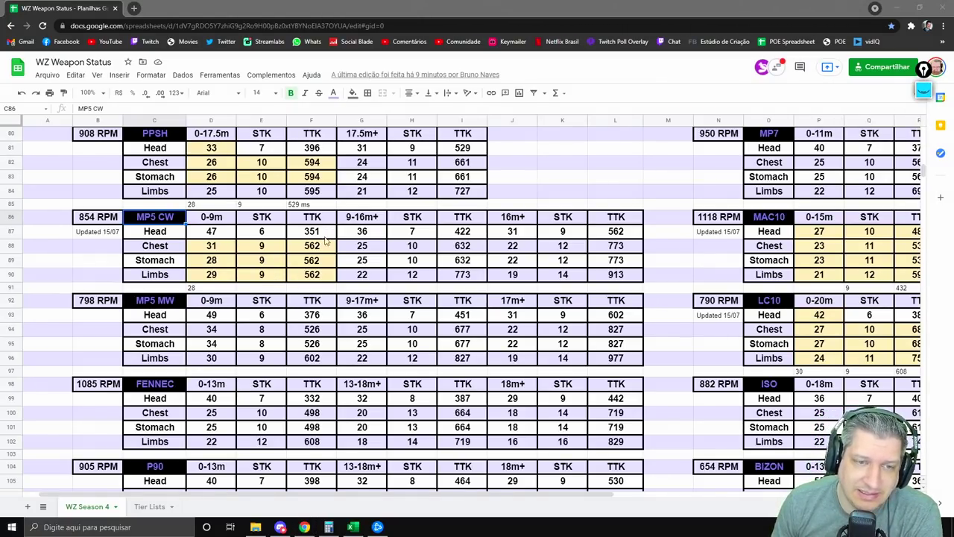
drag(88, 222, 618, 361)
click(311, 329)
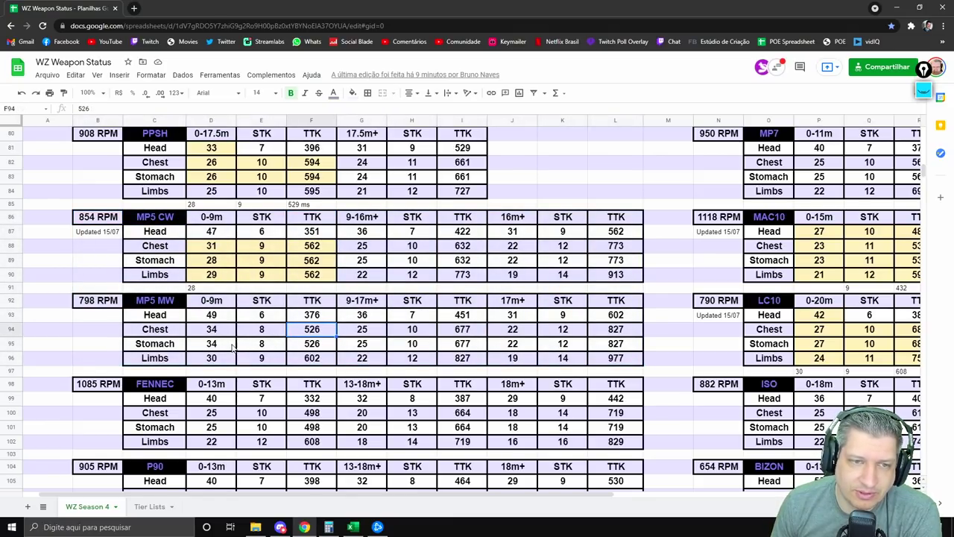
Draw a pink curved magazine shape beside the OTs 9 table and box the weapon's name
scroll(236, 347, down, 10)
scroll(237, 348, up, 2)
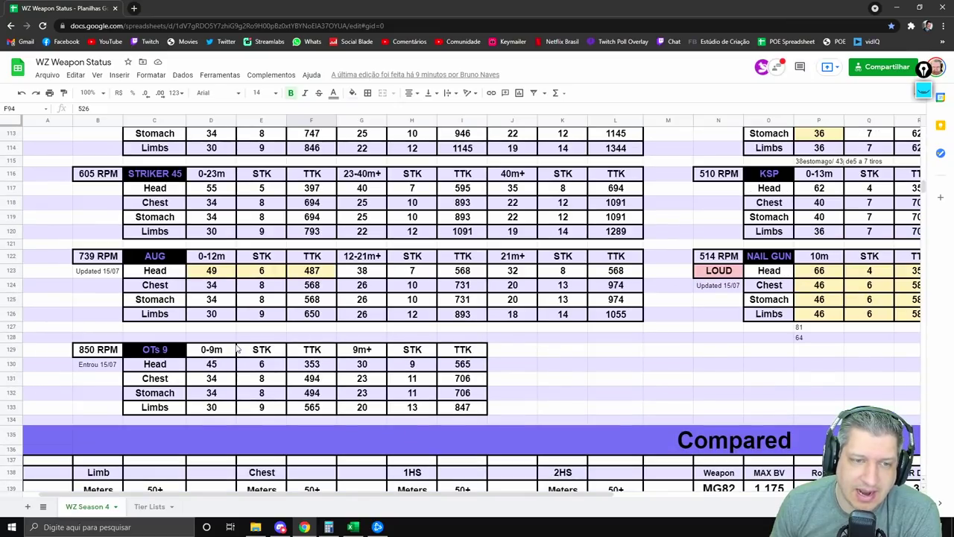
scroll(237, 349, up, 1)
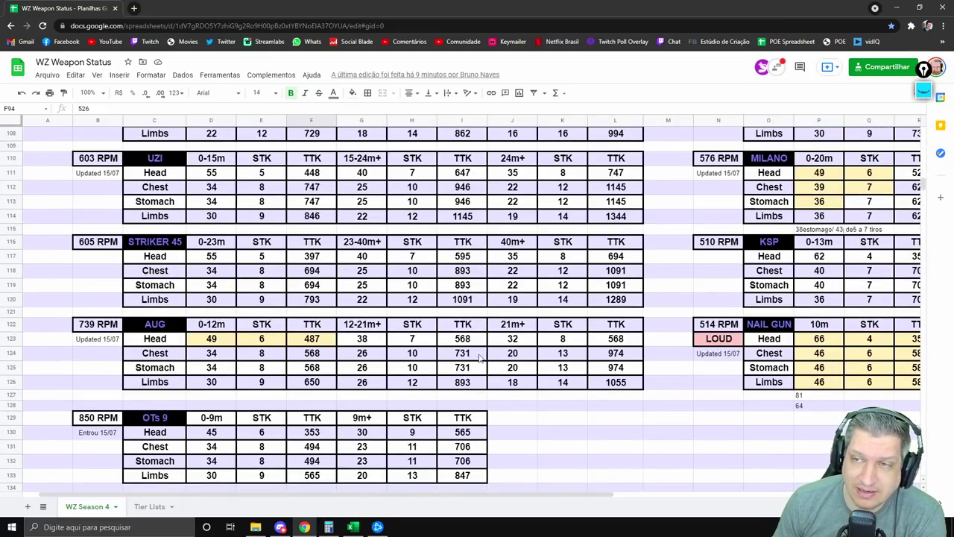
click(923, 90)
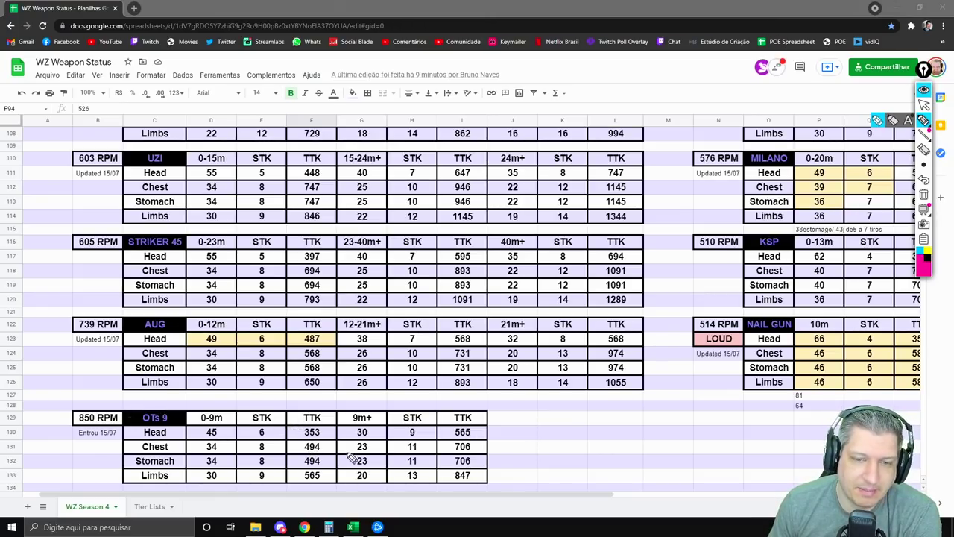
mouse_move(524, 419)
mouse_down()
mouse_move(511, 475)
mouse_move(520, 477)
mouse_move(536, 443)
mouse_move(534, 420)
mouse_move(541, 471)
mouse_move(525, 453)
mouse_up()
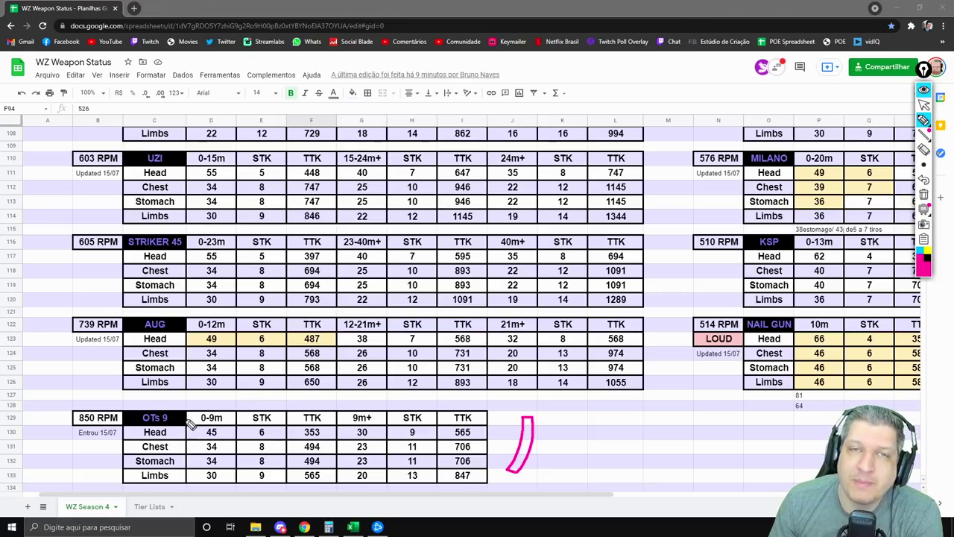
drag(125, 421, 187, 423)
mouse_move(126, 422)
mouse_down()
mouse_move(128, 412)
mouse_move(177, 417)
mouse_up()
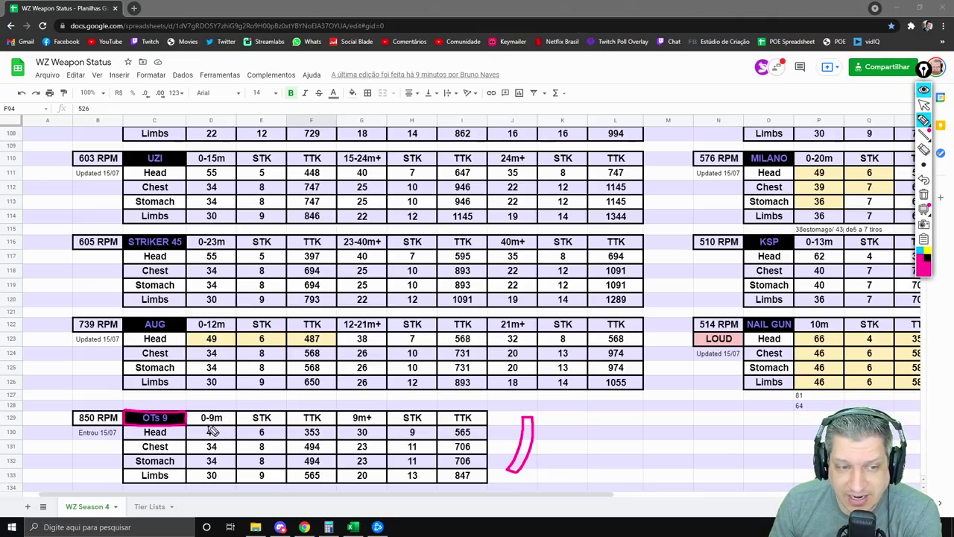
Circle the OTs 9's 9m+ stats block, then its chest, stomach and limbs TTK values in that range
mouse_move(481, 398)
mouse_down()
mouse_move(437, 398)
mouse_move(370, 420)
mouse_move(355, 462)
mouse_move(439, 482)
mouse_move(488, 437)
mouse_move(356, 403)
mouse_move(345, 431)
mouse_up()
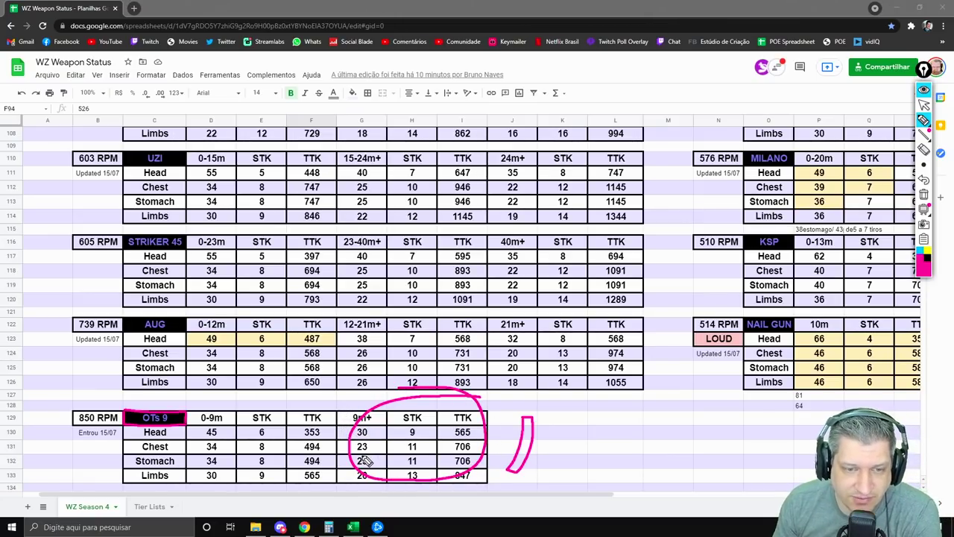
mouse_move(474, 441)
mouse_down()
mouse_move(451, 454)
mouse_move(448, 446)
mouse_up()
drag(480, 478, 477, 474)
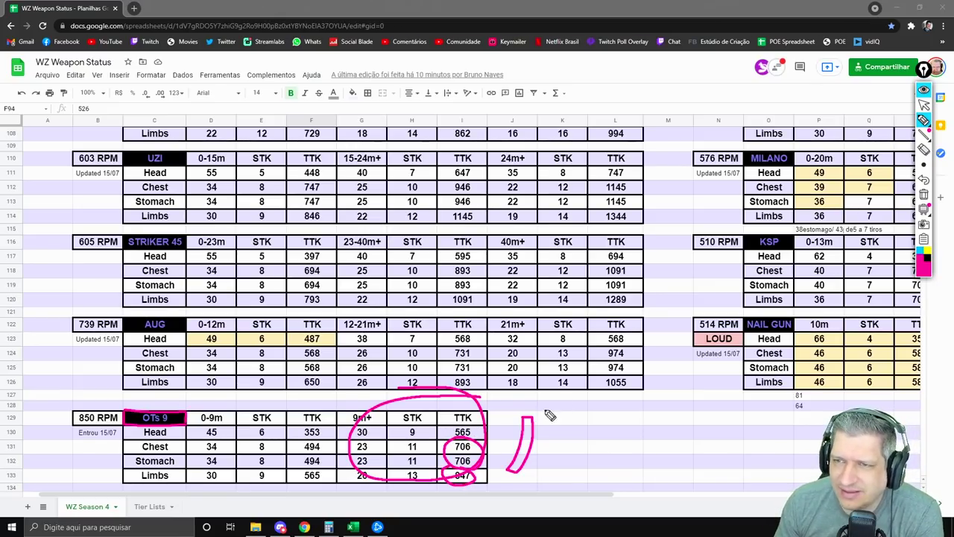
Erase all the pink pen annotations on and beside the OTs 9 table
click(923, 150)
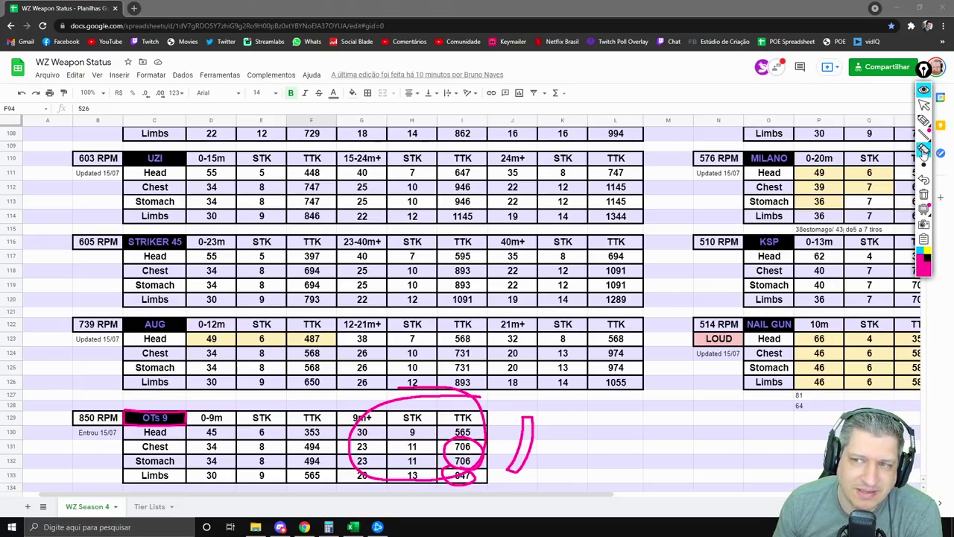
mouse_move(522, 446)
mouse_down()
mouse_move(515, 455)
mouse_move(398, 437)
mouse_move(439, 502)
mouse_up()
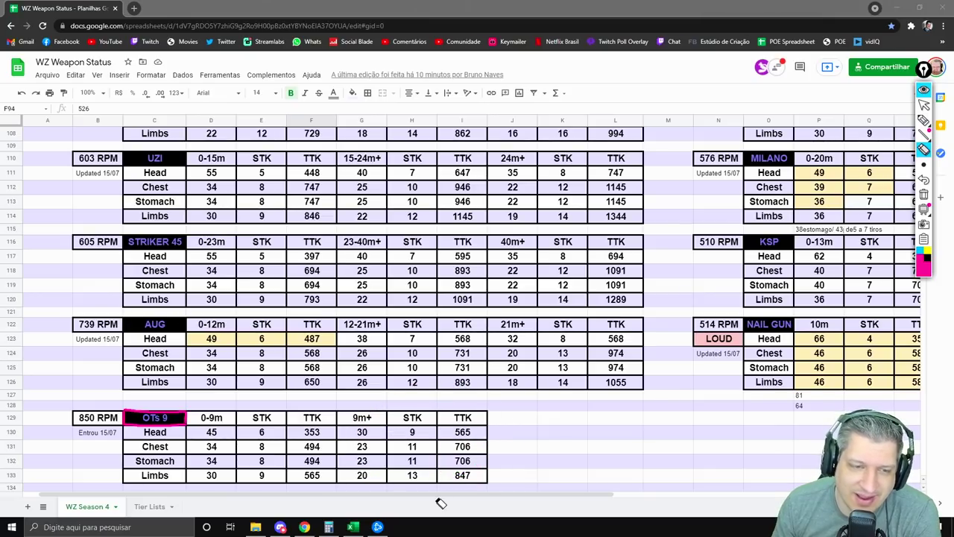
drag(212, 423, 211, 432)
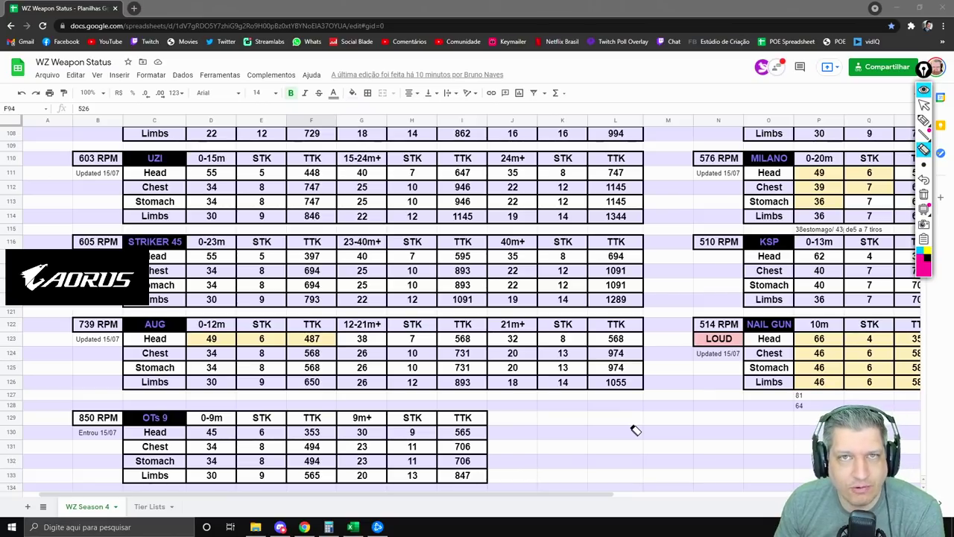
Draw two pink magazine rectangles beside the OTs 9 table, label them MP5 and cross out the first one
click(924, 120)
mouse_move(548, 422)
mouse_down()
mouse_move(549, 455)
mouse_move(551, 425)
mouse_move(562, 422)
mouse_move(564, 454)
mouse_move(549, 455)
mouse_up()
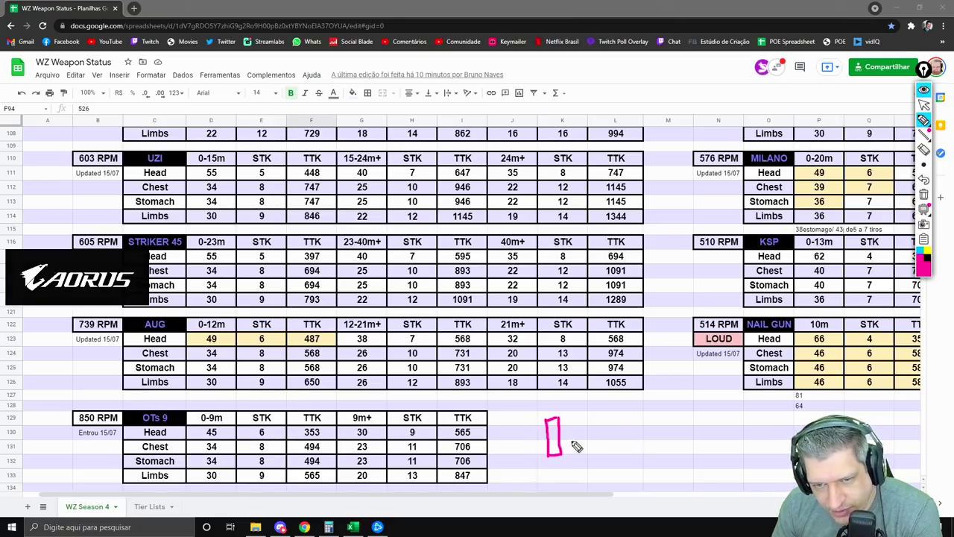
mouse_move(571, 419)
mouse_down()
mouse_move(571, 455)
mouse_move(586, 419)
mouse_move(586, 454)
mouse_move(572, 455)
mouse_up()
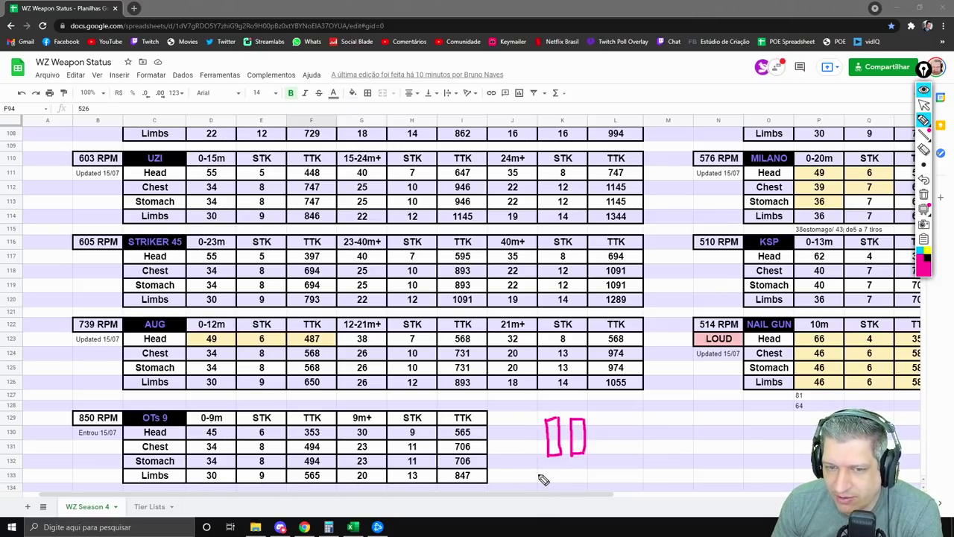
mouse_move(538, 481)
mouse_down()
mouse_move(558, 470)
mouse_move(574, 476)
mouse_up()
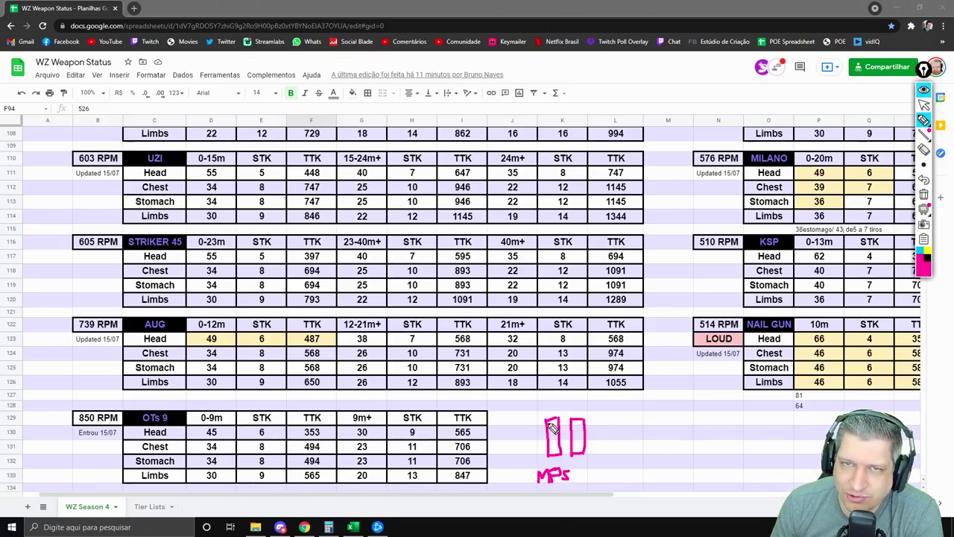
mouse_move(564, 451)
mouse_down()
mouse_move(540, 411)
mouse_move(551, 456)
mouse_up()
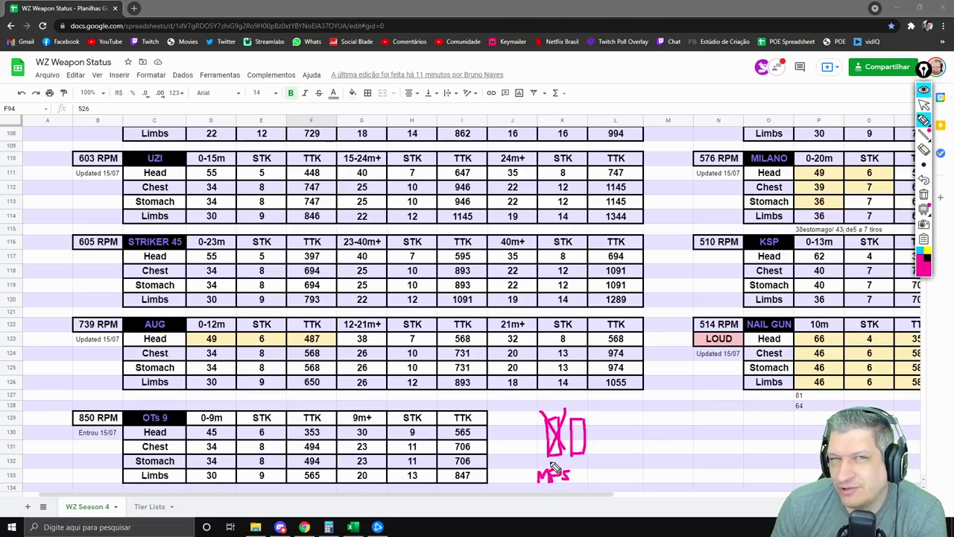
Add a light blue rectangle before the crossed-out one, circle the OTs 9's 0-9m range and chest damage, and exit drawing mode
click(923, 258)
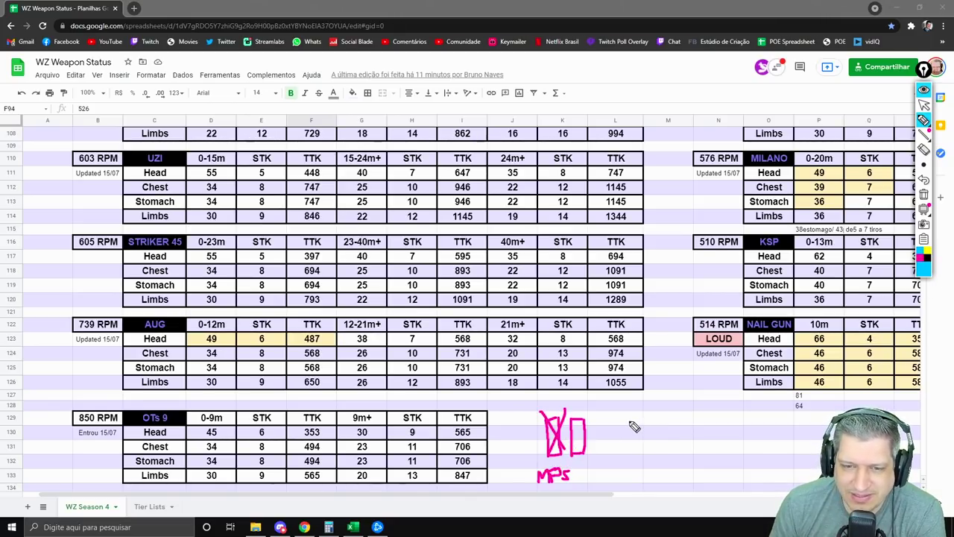
mouse_move(526, 419)
mouse_down()
mouse_move(526, 450)
mouse_move(537, 452)
mouse_move(539, 415)
mouse_move(526, 414)
mouse_up()
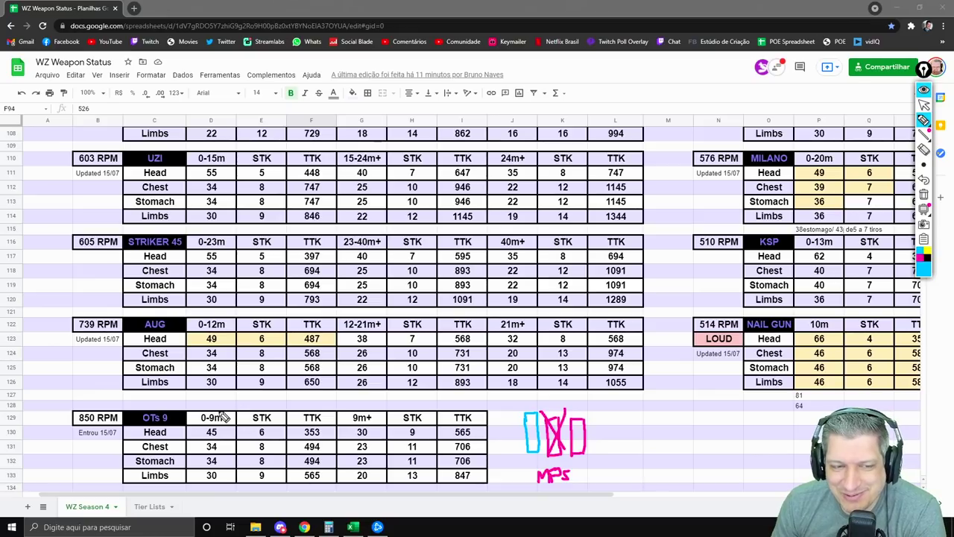
mouse_move(231, 409)
mouse_down()
mouse_move(190, 425)
mouse_move(216, 406)
mouse_up()
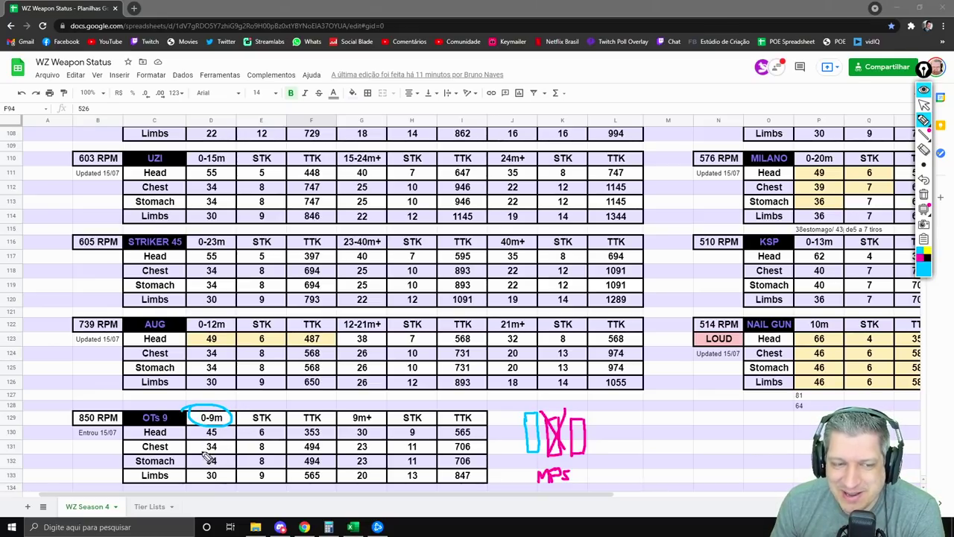
drag(224, 445, 220, 447)
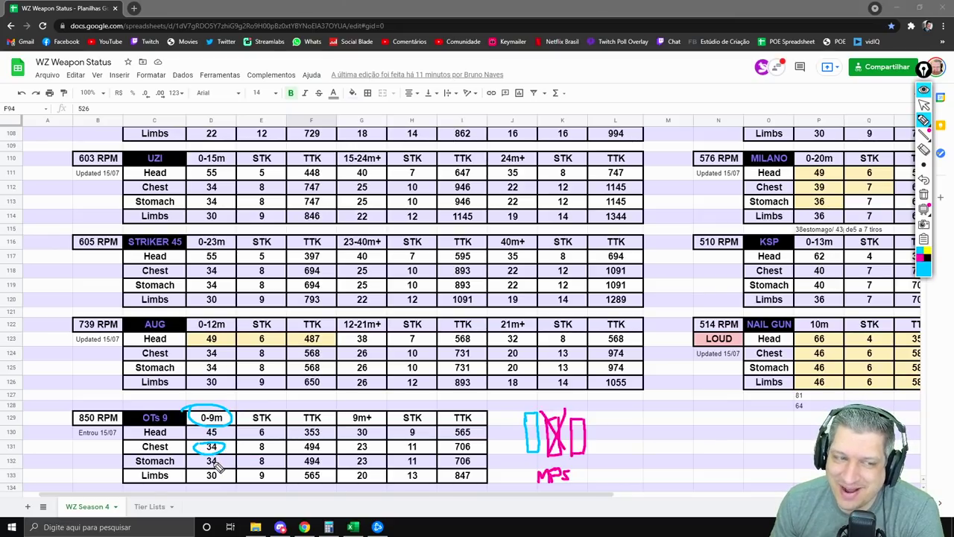
key(Escape)
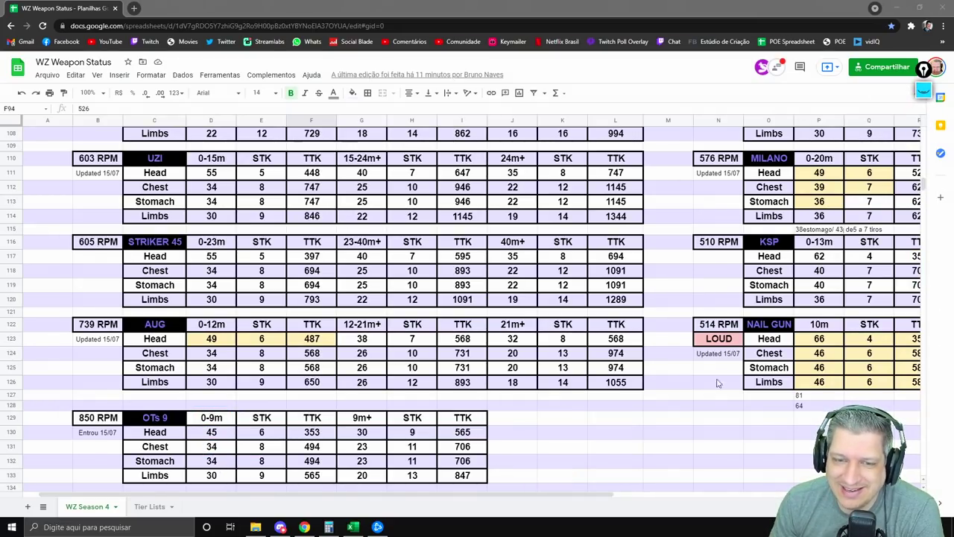
Examine the MP5 CW's fire rate, 0-9m chest damage and its 9-16m+ and 16m+ range brackets
scroll(766, 383, up, 10)
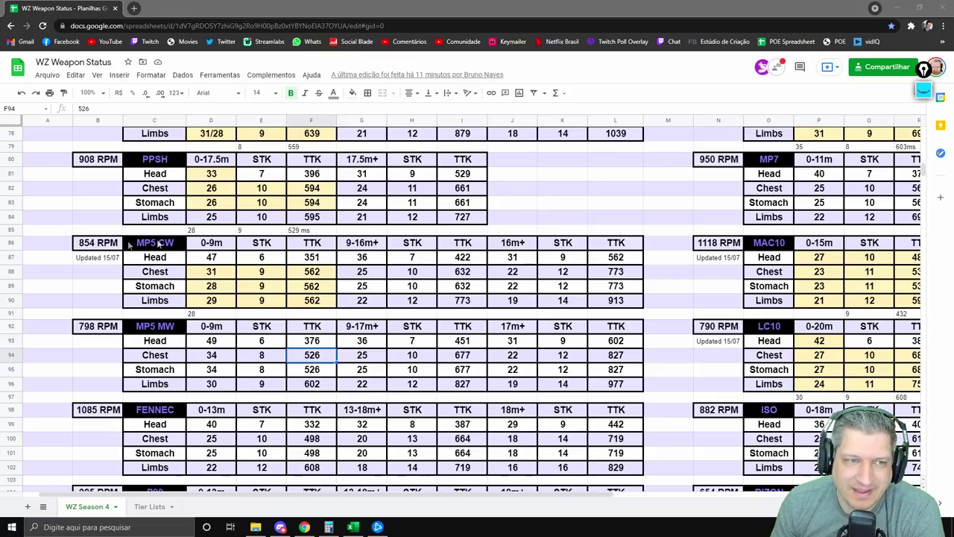
click(92, 248)
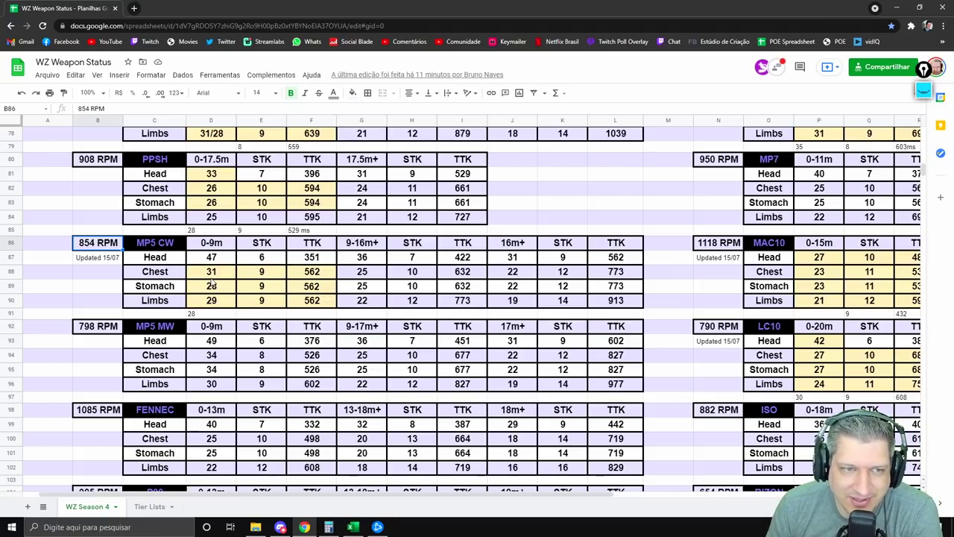
click(196, 276)
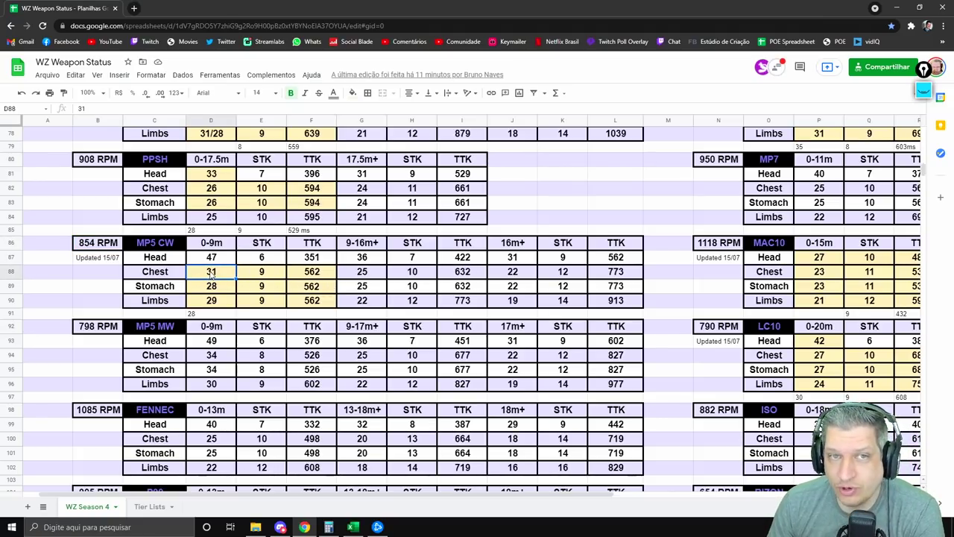
click(356, 275)
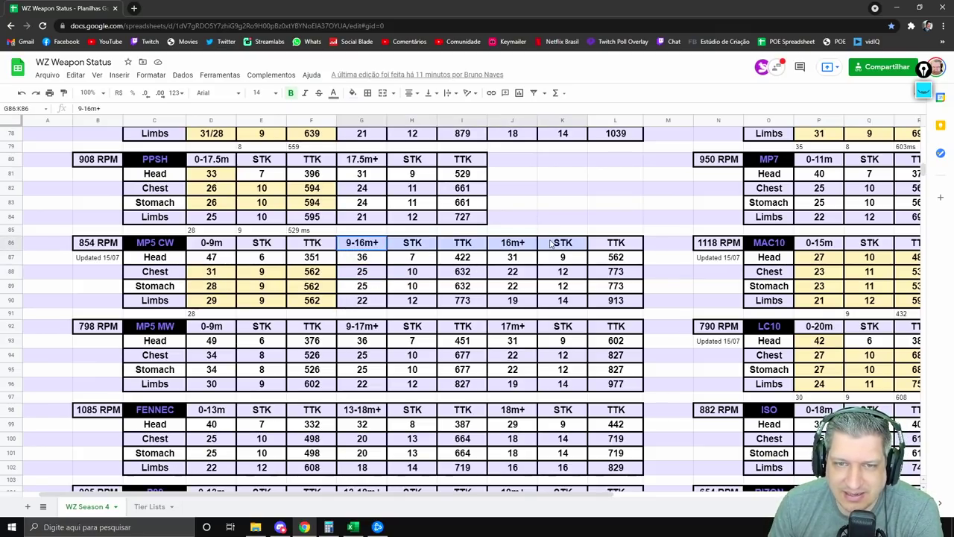
click(512, 242)
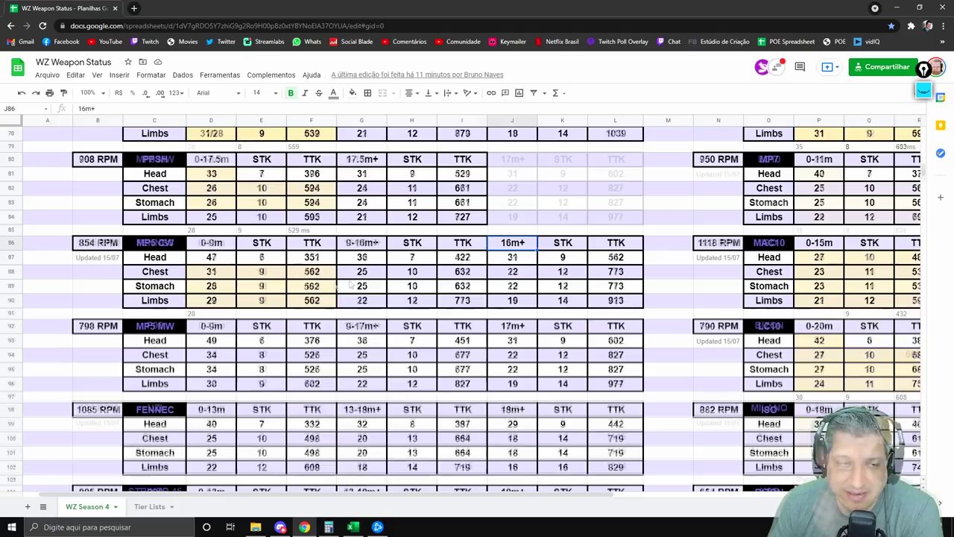
Highlight the OTs 9's 9m+ damage values from head to limbs
scroll(350, 285, down, 5)
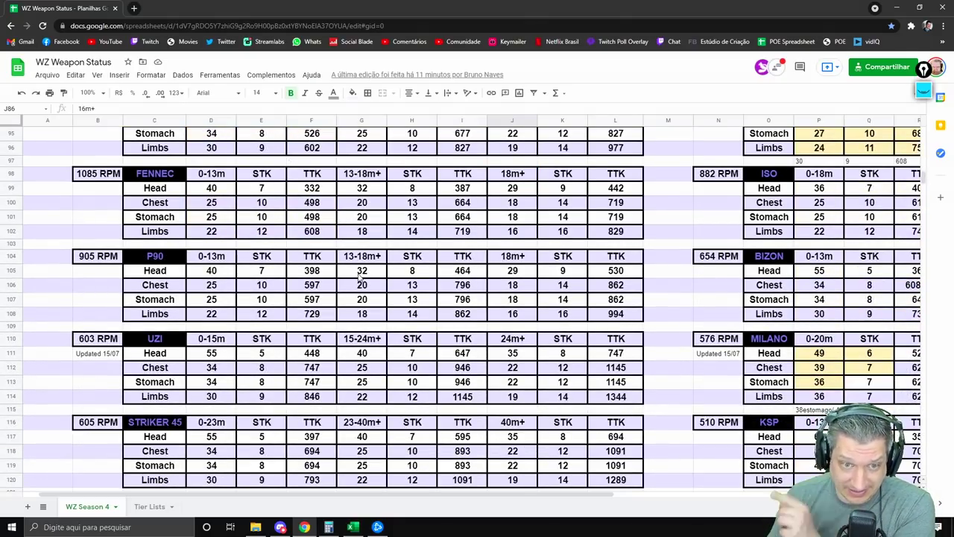
scroll(359, 277, down, 5)
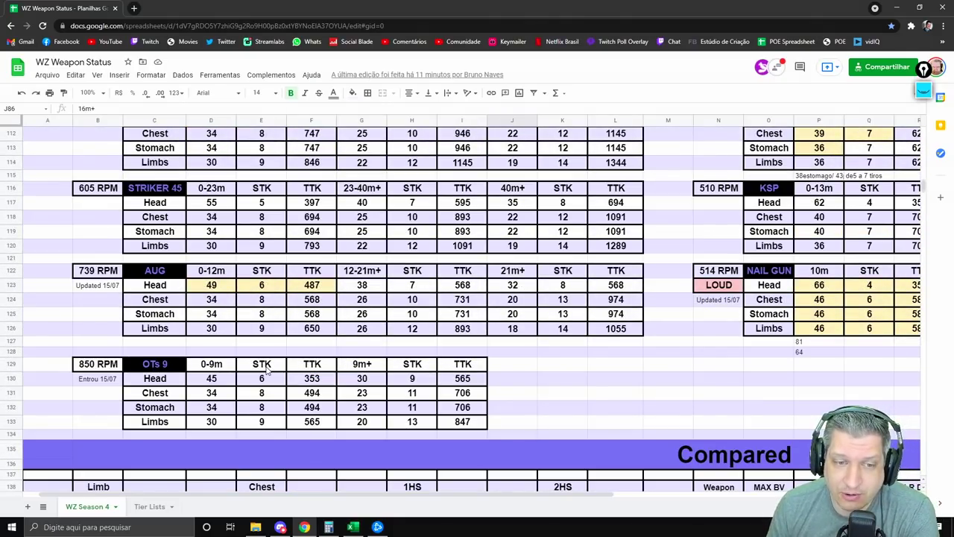
click(362, 379)
key(shift+Down)
key(shift+Down)
key(shift+Down)
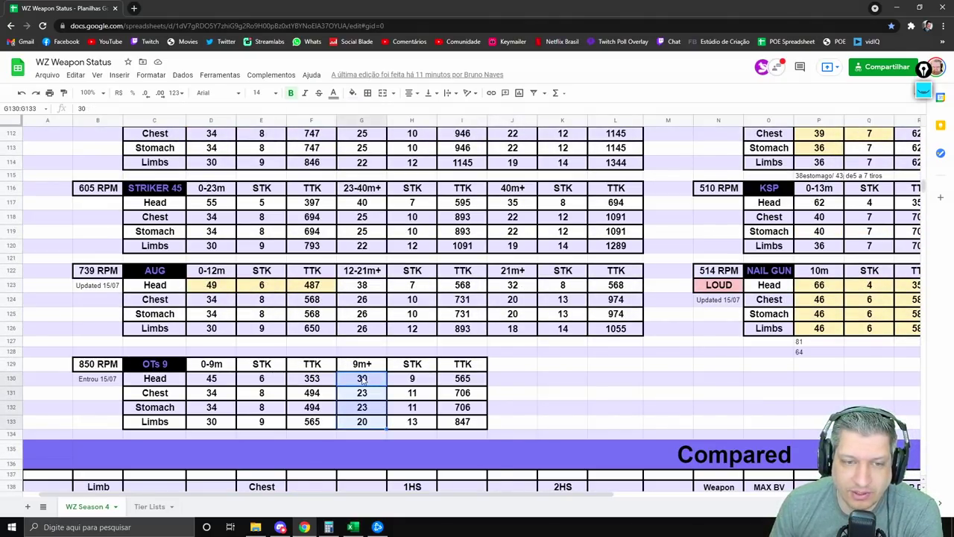
Compare the OTs 9's chest and stomach damage in the 9m+ range, then move the selection to an empty cell
click(368, 403)
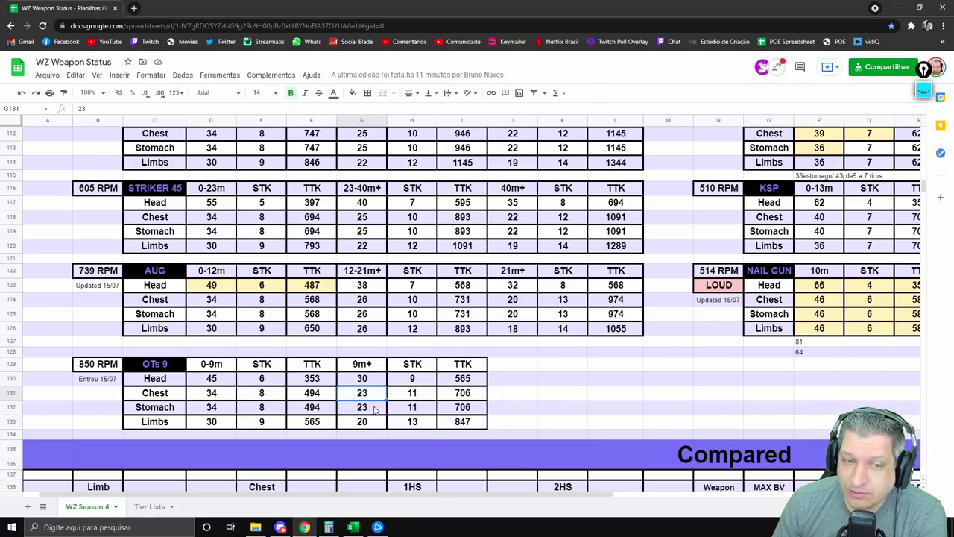
key(Up)
key(Down)
key(Up)
key(Down)
key(Up)
key(Down)
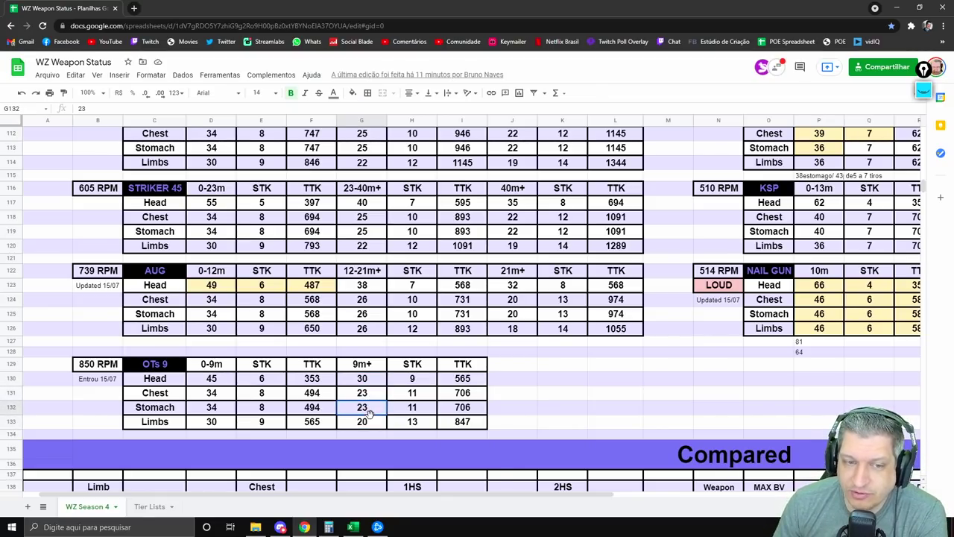
key(Up)
key(Down)
key(Up)
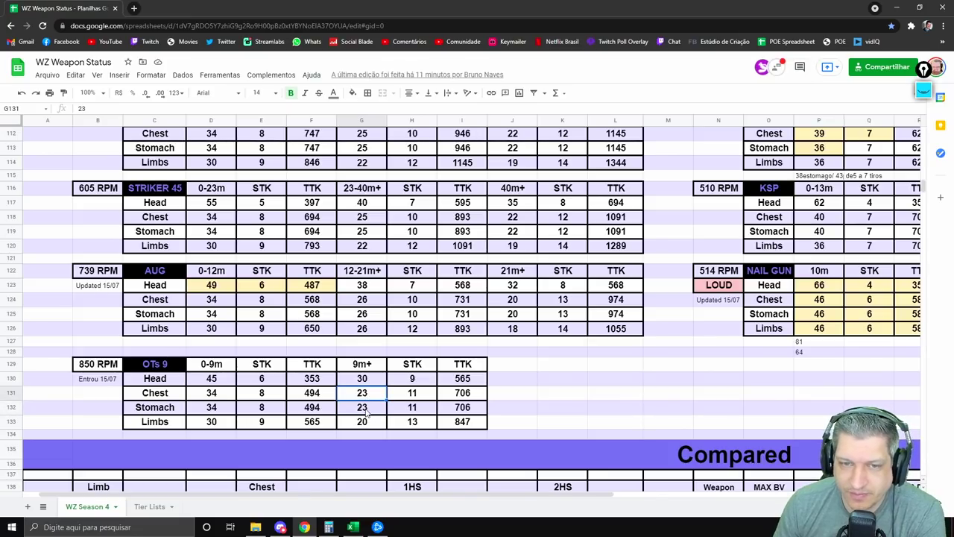
key(Down)
key(Up)
key(Down)
key(Up)
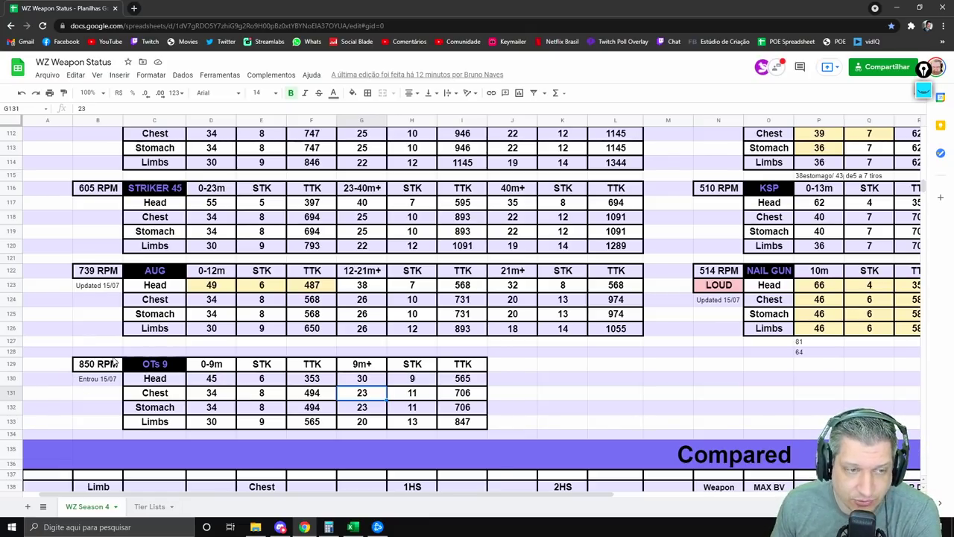
click(555, 377)
click(551, 407)
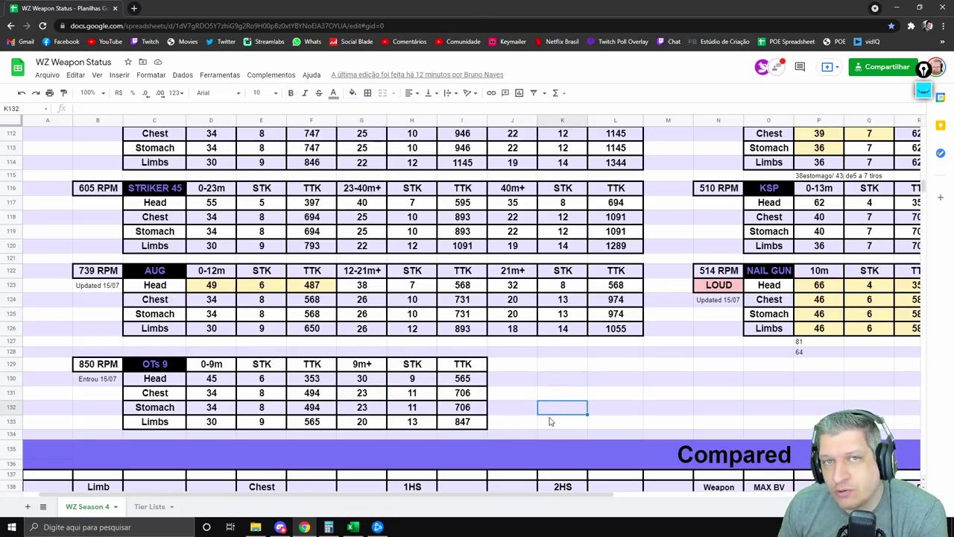